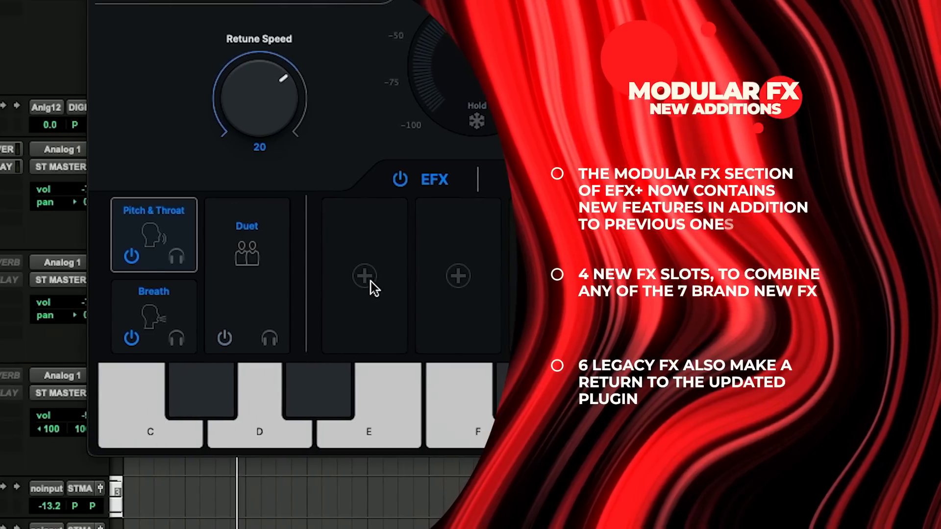
# Step: Check the effects offered for the first empty modular slot and set the pitch correction key to E
pyautogui.click(361, 274)
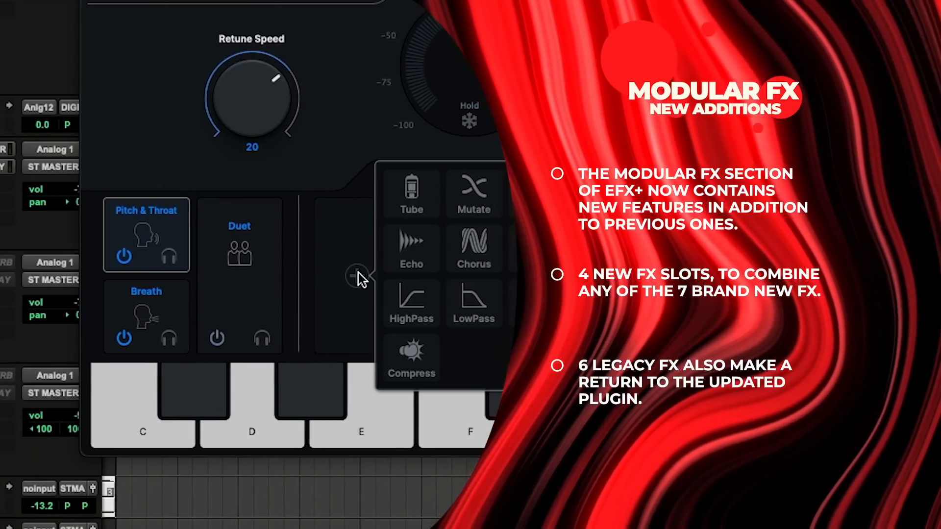
pyautogui.click(307, 155)
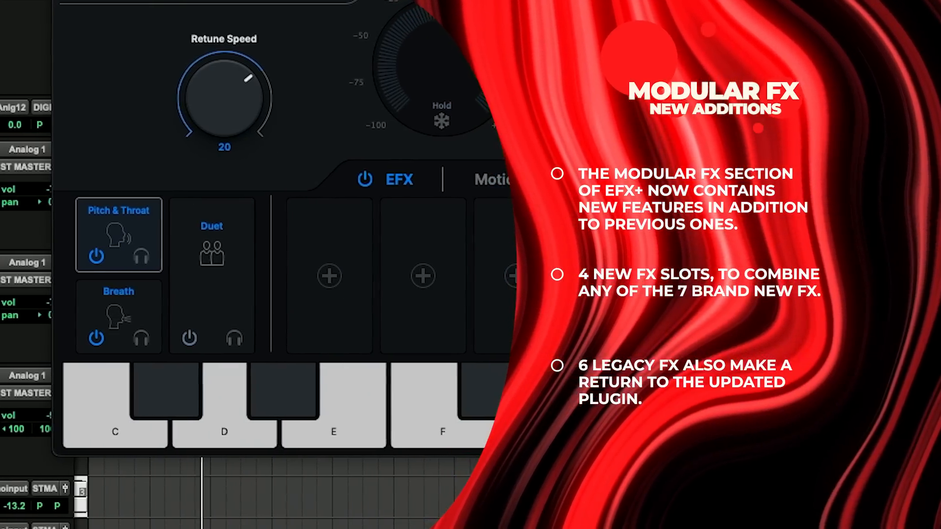
pyautogui.click(213, 1)
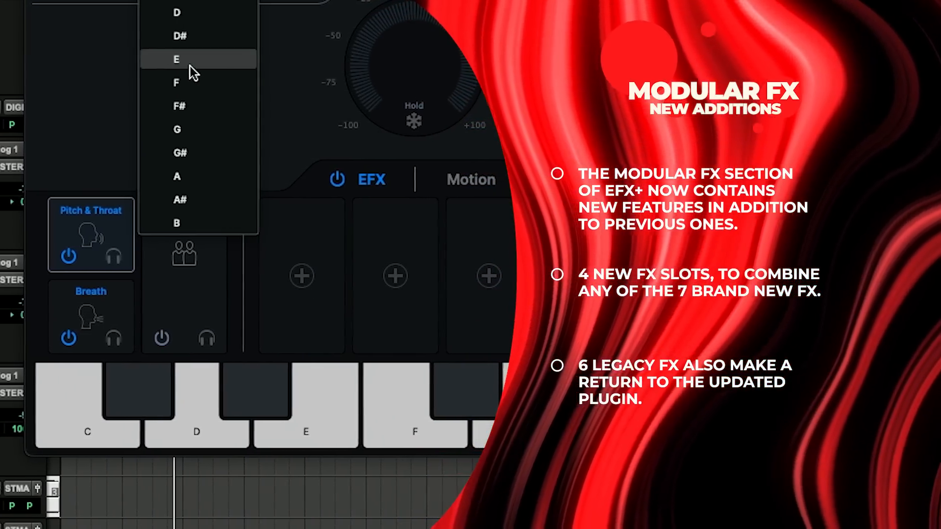
pyautogui.click(213, 3)
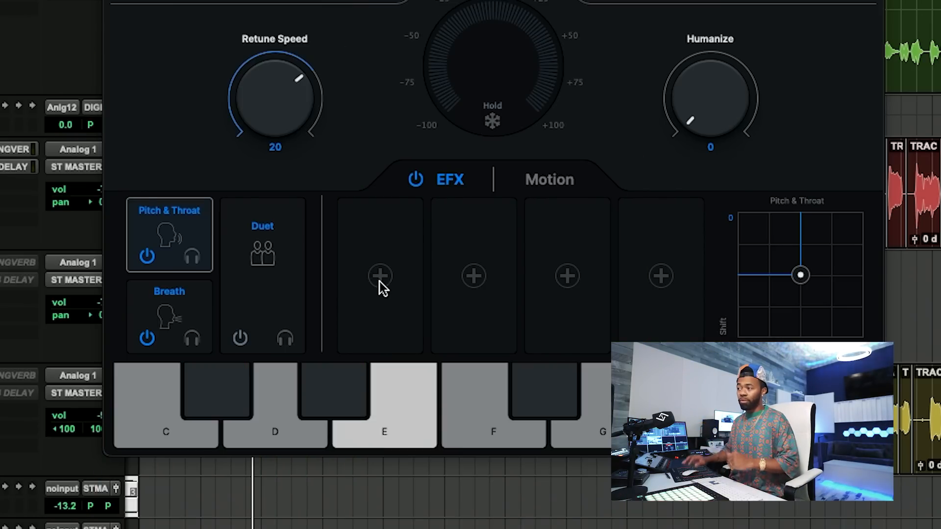
# Step: Review the effects available for the first modular slot and show the Breath module's controls
pyautogui.click(380, 280)
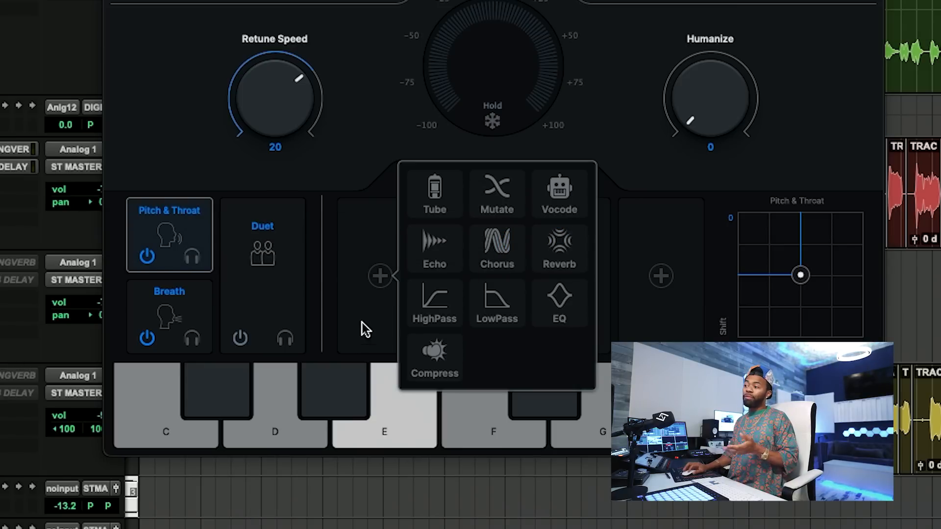
pyautogui.click(219, 368)
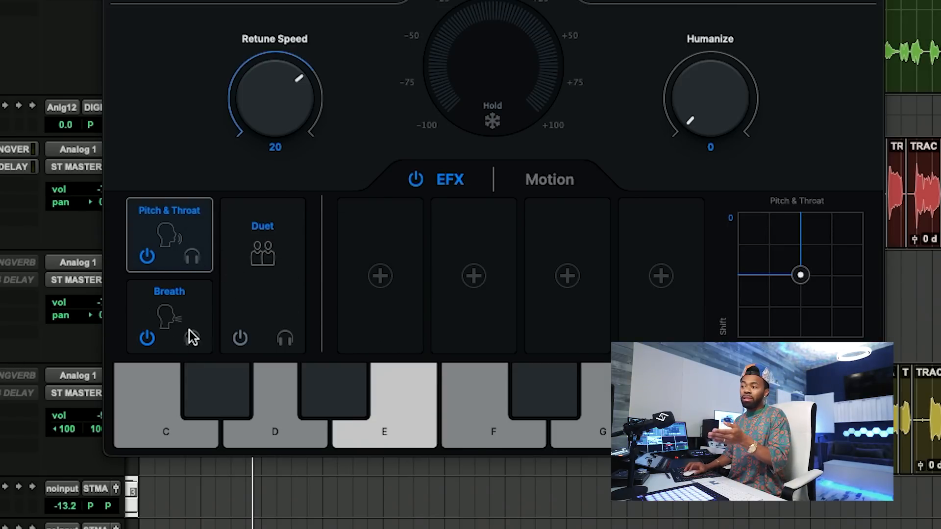
pyautogui.click(181, 312)
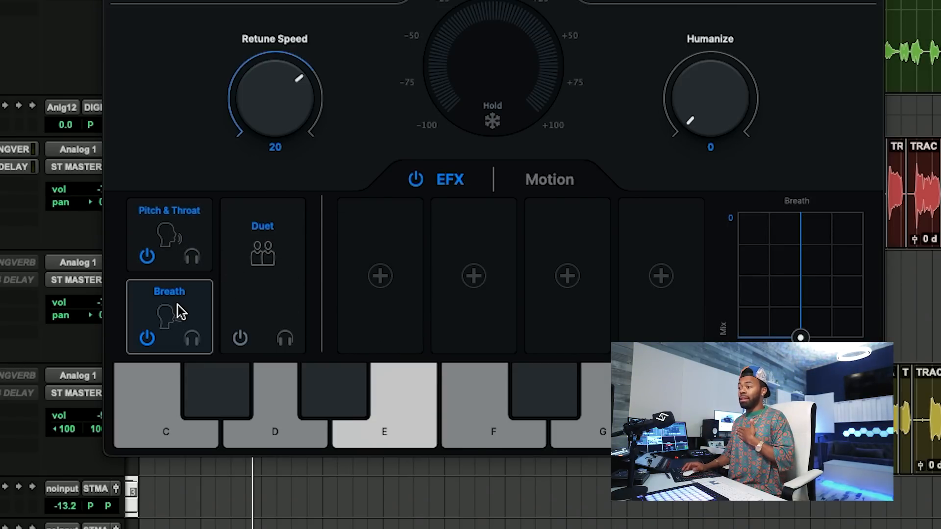
# Step: Load Echo, Chorus and EQ into the first three modular slots and move Chorus to the third slot behind EQ
pyautogui.click(380, 276)
pyautogui.click(424, 248)
pyautogui.click(466, 285)
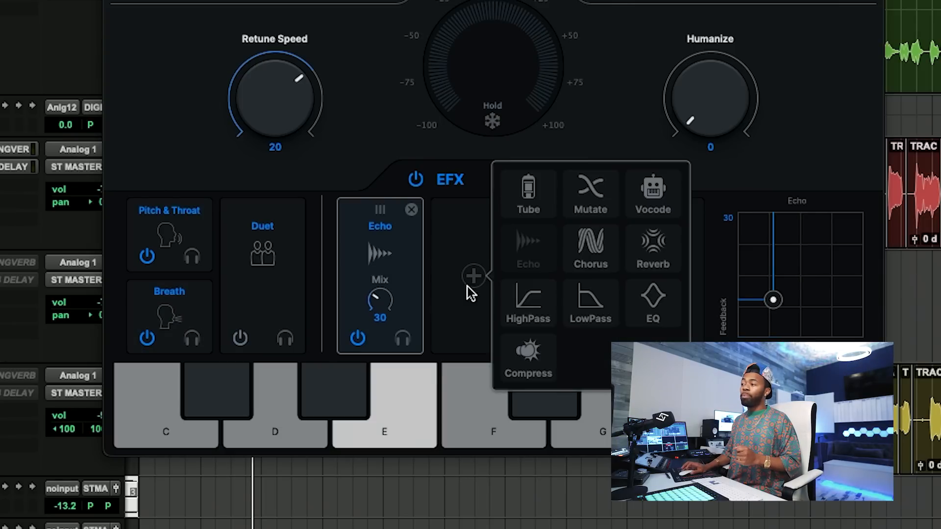
pyautogui.click(583, 260)
pyautogui.click(564, 275)
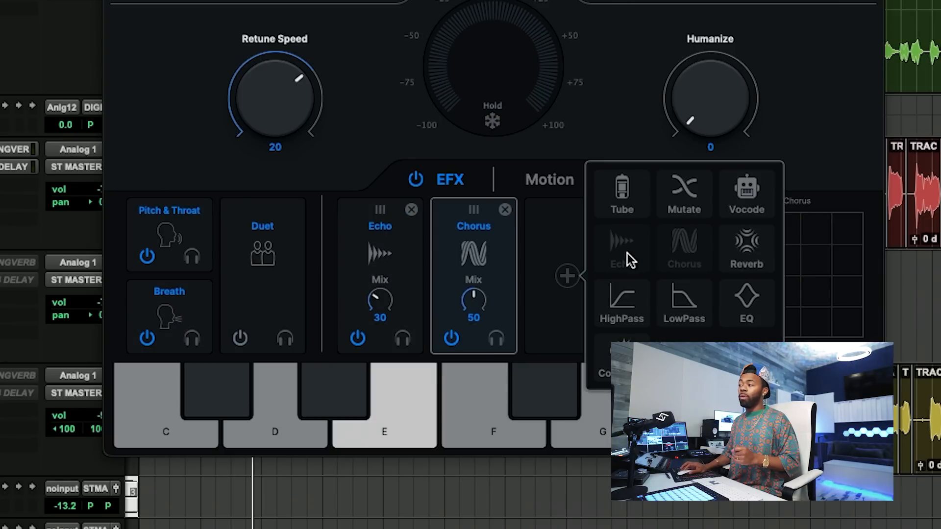
pyautogui.click(746, 301)
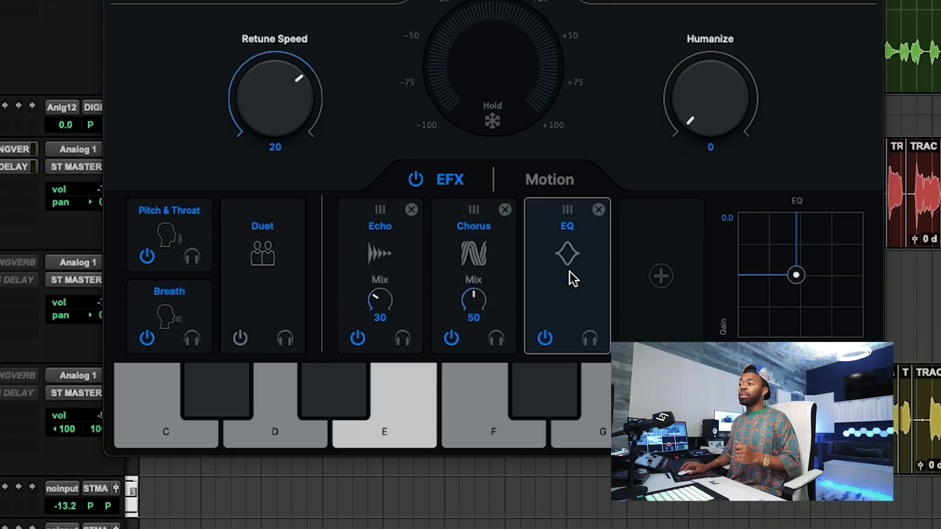
pyautogui.moveTo(471, 279); pyautogui.dragTo(598, 271)
pyautogui.moveTo(451, 256); pyautogui.dragTo(585, 267)
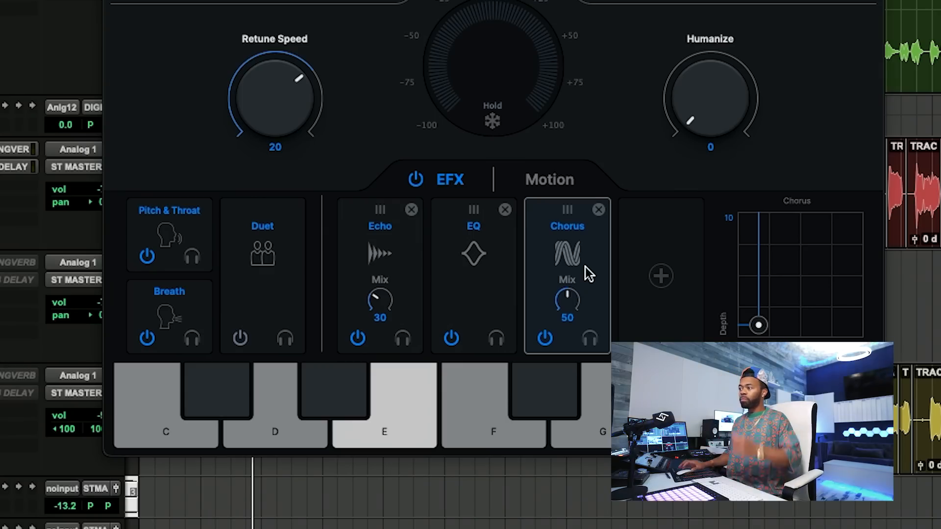
# Step: Remove the Chorus, EQ and Echo effects from the modular slots
pyautogui.click(598, 209)
pyautogui.click(410, 254)
pyautogui.click(500, 294)
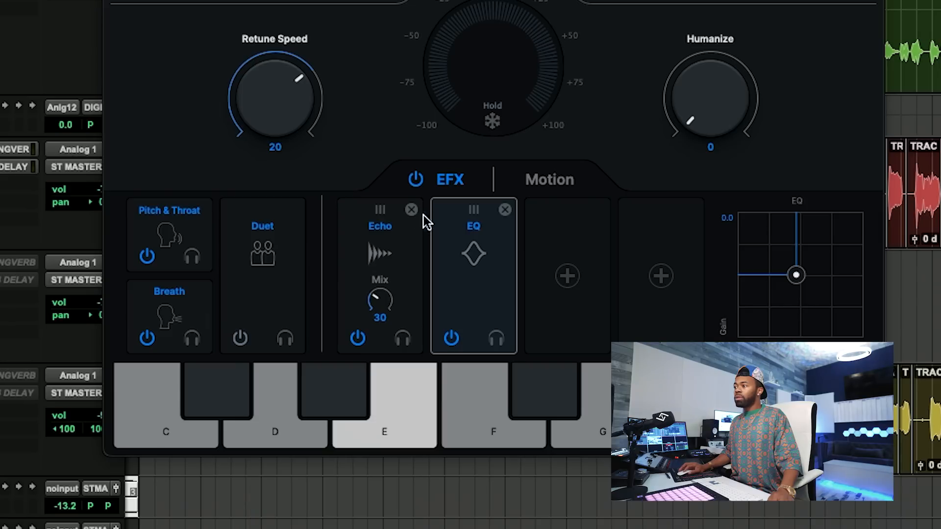
pyautogui.click(408, 252)
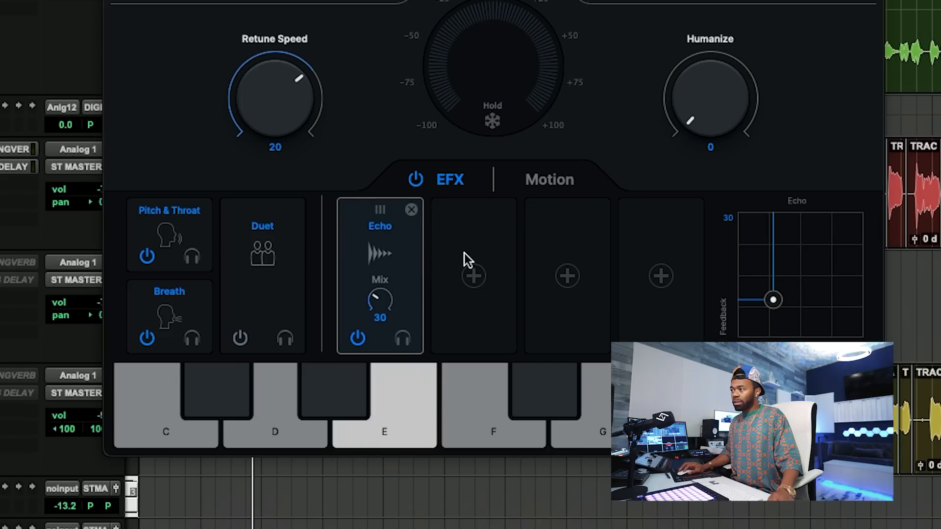
pyautogui.click(411, 210)
# Step: Audition Echo in the first modular slot with its mix at 39 and remove it
pyautogui.click(379, 276)
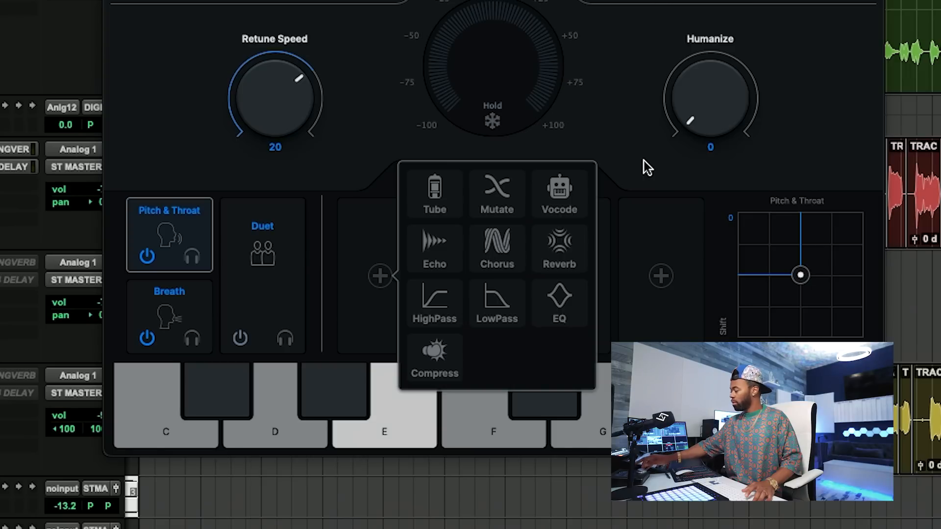
pyautogui.click(595, 146)
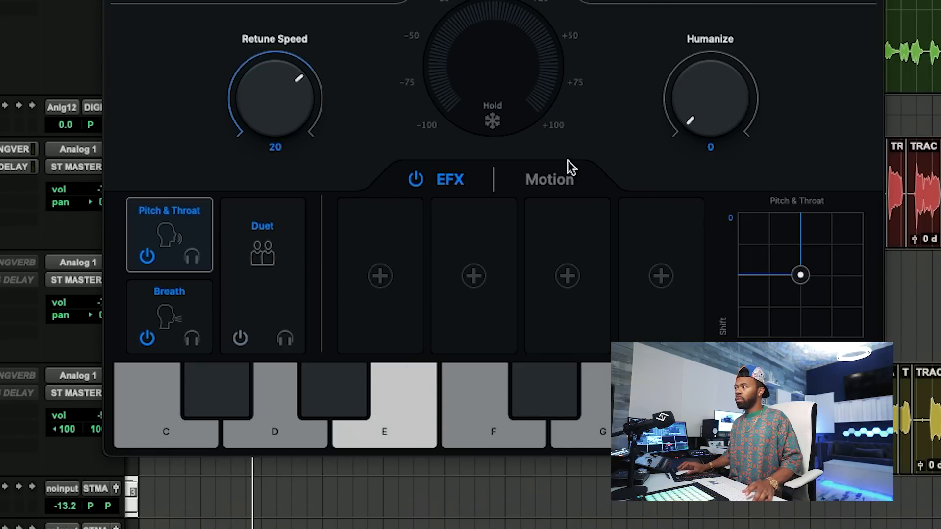
pyautogui.click(372, 277)
pyautogui.click(441, 249)
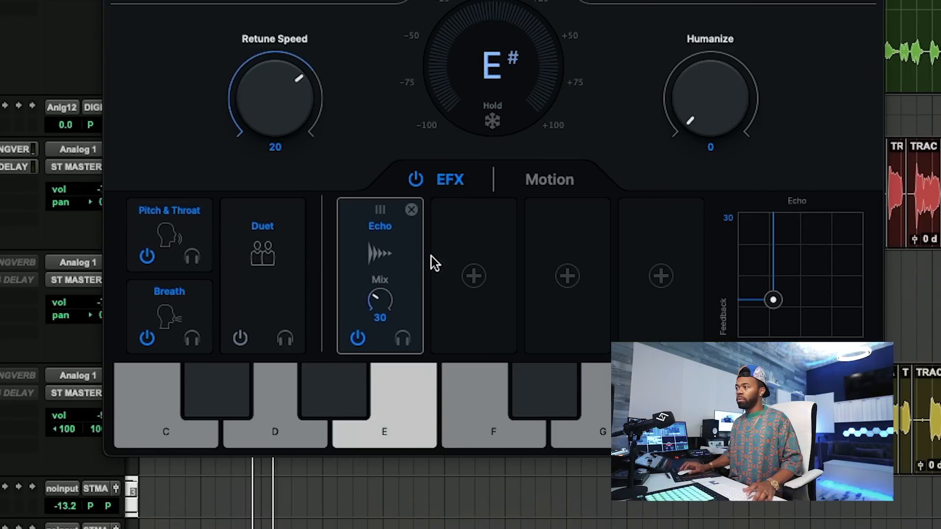
pyautogui.moveTo(383, 300); pyautogui.dragTo(388, 296)
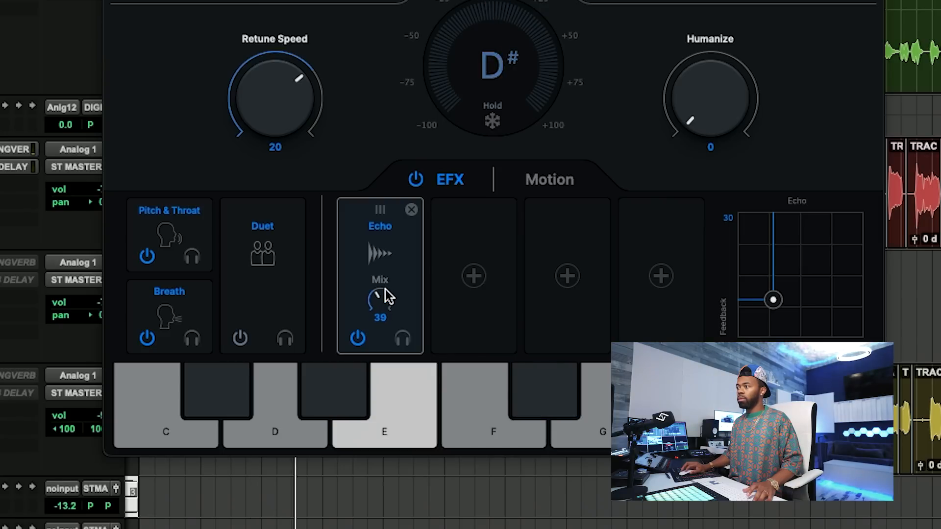
pyautogui.click(412, 209)
# Step: Audition Tube in the second modular slot, adjust its position on the XY pad and remove it
pyautogui.click(475, 278)
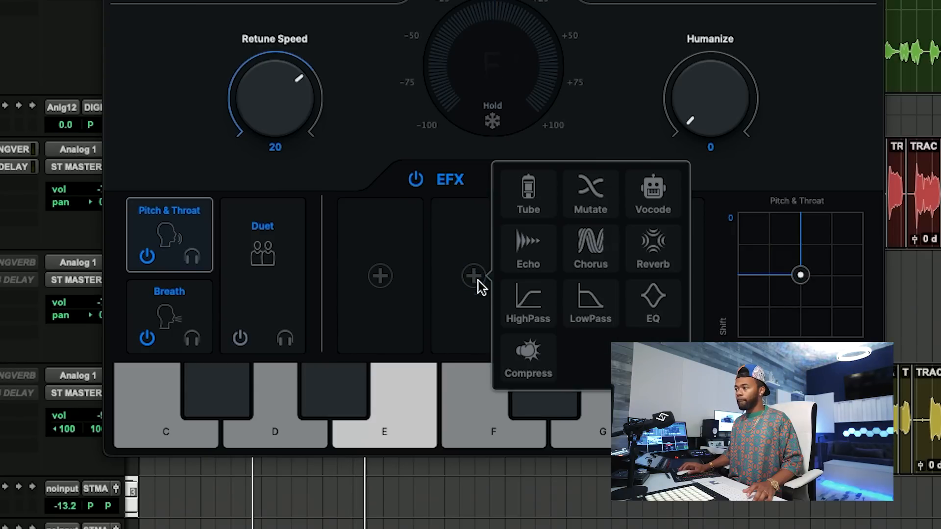
pyautogui.click(534, 204)
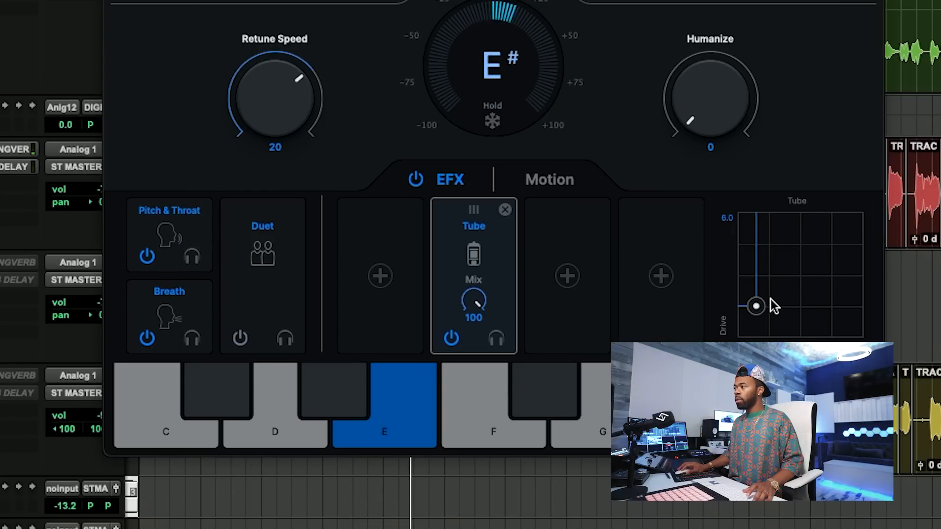
pyautogui.moveTo(758, 303)
pyautogui.mouseDown()
pyautogui.moveTo(760, 259)
pyautogui.moveTo(831, 261)
pyautogui.moveTo(773, 288)
pyautogui.moveTo(761, 309)
pyautogui.mouseUp()
pyautogui.click(504, 210)
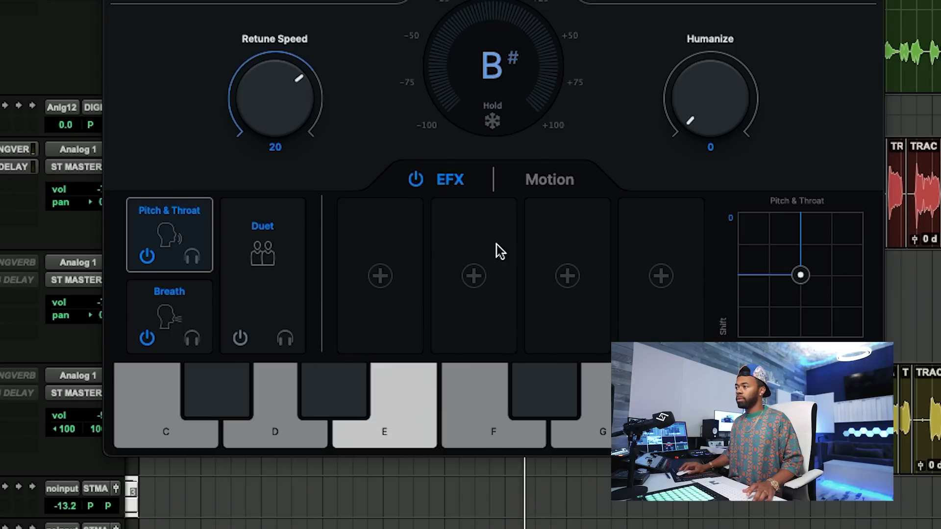
# Step: Audition Reverb in the second modular slot, vary its damping on the XY pad and remove it
pyautogui.click(464, 278)
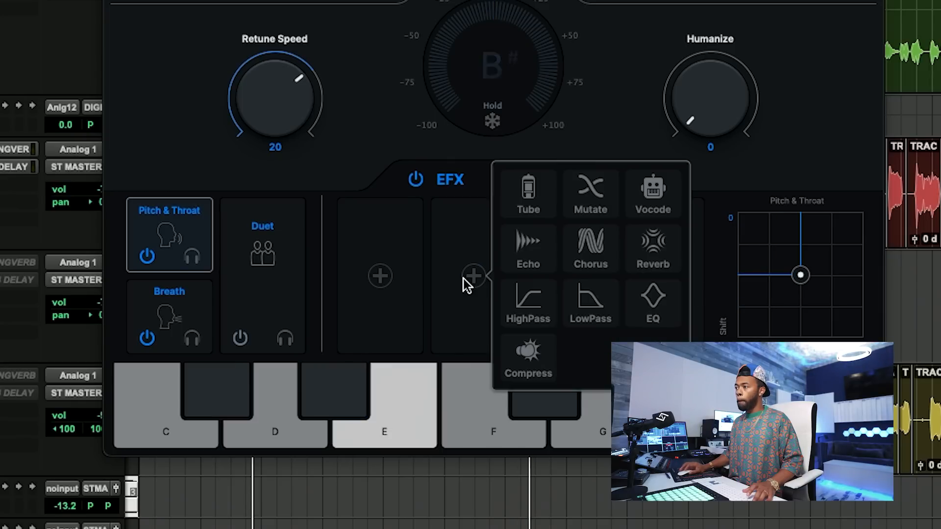
pyautogui.click(657, 247)
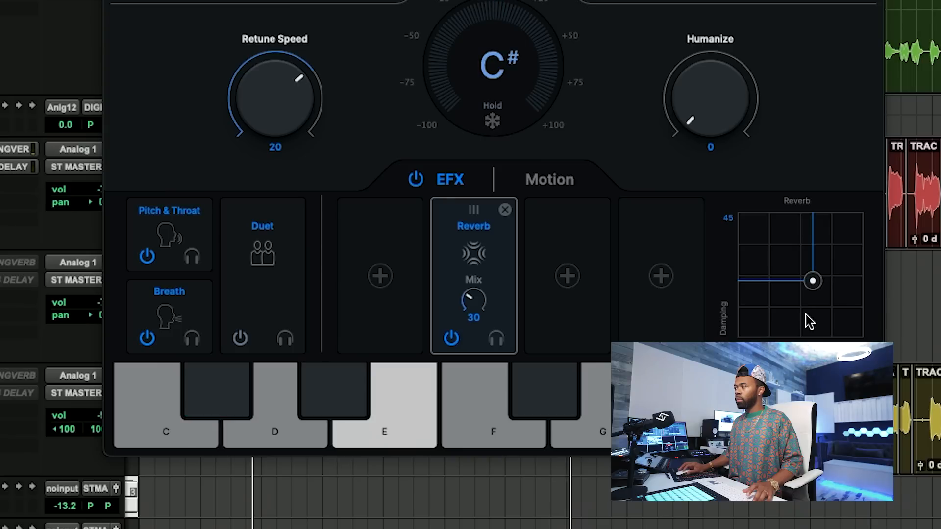
pyautogui.moveTo(819, 279); pyautogui.dragTo(815, 263)
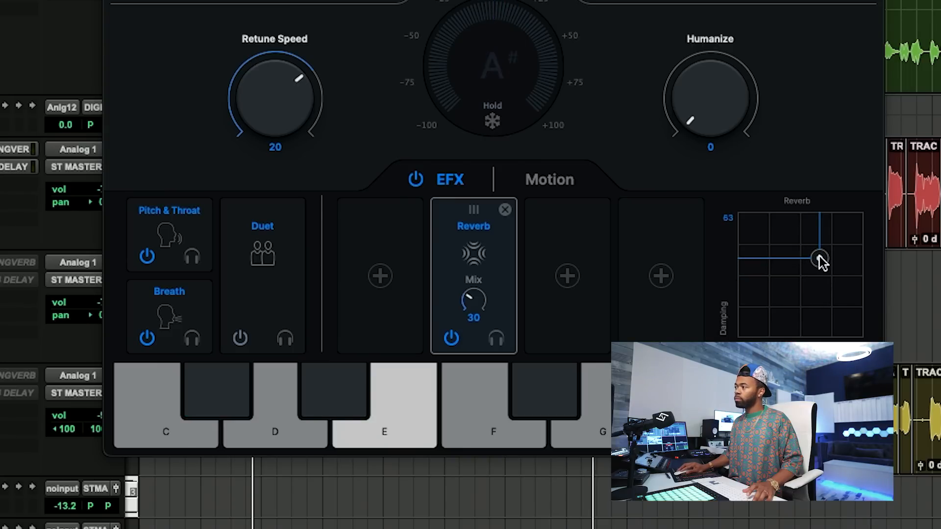
pyautogui.moveTo(824, 251); pyautogui.dragTo(783, 286)
pyautogui.click(504, 210)
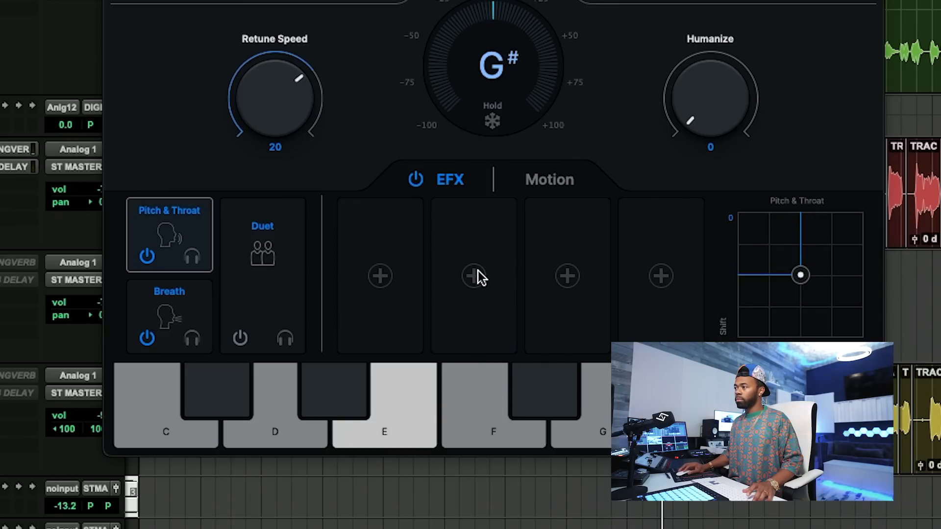
# Step: Audition Mutate in the second modular slot with its modulation at 3 and remove it
pyautogui.click(476, 273)
pyautogui.click(591, 192)
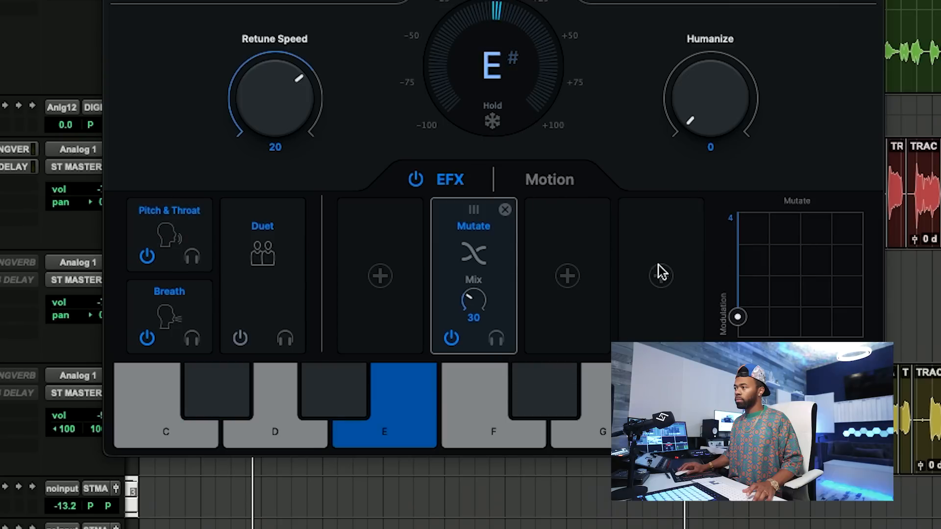
pyautogui.moveTo(739, 319)
pyautogui.mouseDown()
pyautogui.moveTo(744, 286)
pyautogui.moveTo(807, 310)
pyautogui.moveTo(751, 324)
pyautogui.mouseUp()
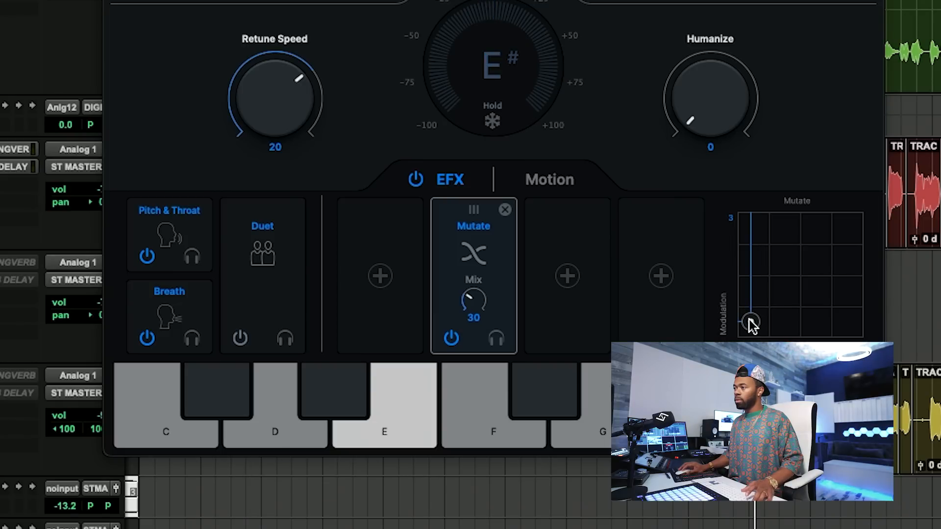
pyautogui.click(504, 210)
# Step: Audition Compress in the second modular slot with its gain at 12 and remove it
pyautogui.click(473, 277)
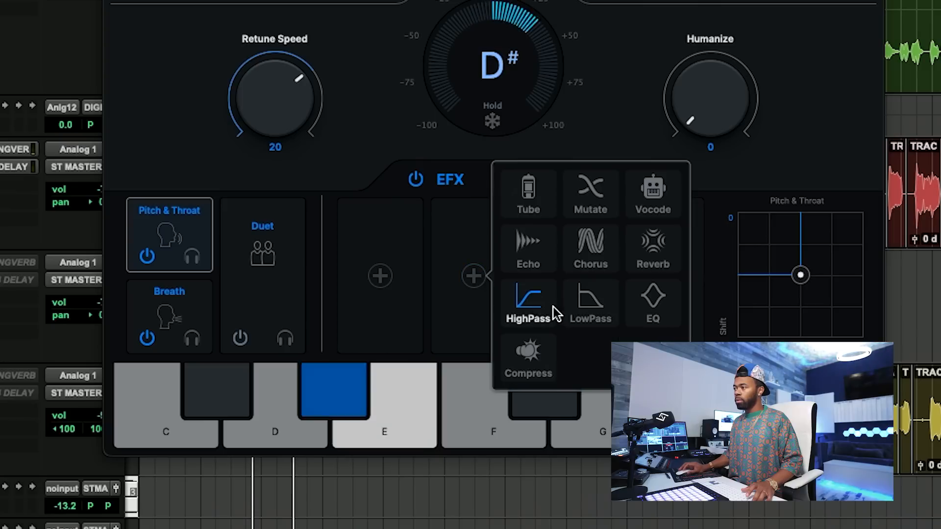
pyautogui.click(541, 351)
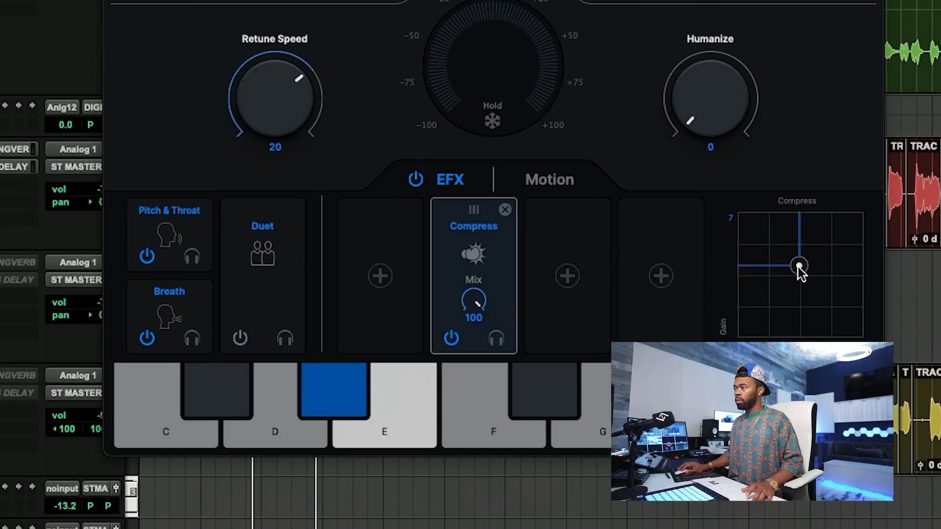
pyautogui.moveTo(798, 270); pyautogui.dragTo(853, 246)
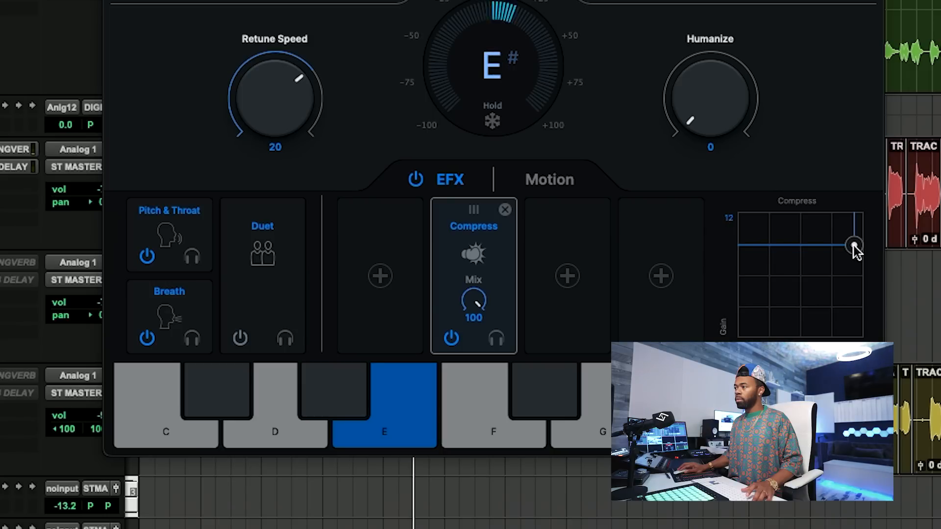
pyautogui.click(504, 209)
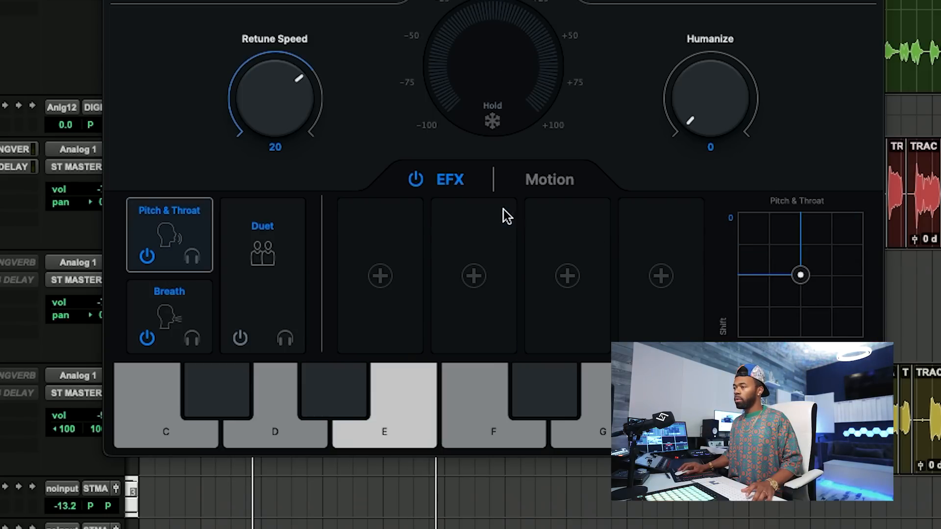
# Step: Load LowPass into the second modular slot and set its resonance to about 2.9 with a lower cutoff
pyautogui.click(472, 275)
pyautogui.click(591, 313)
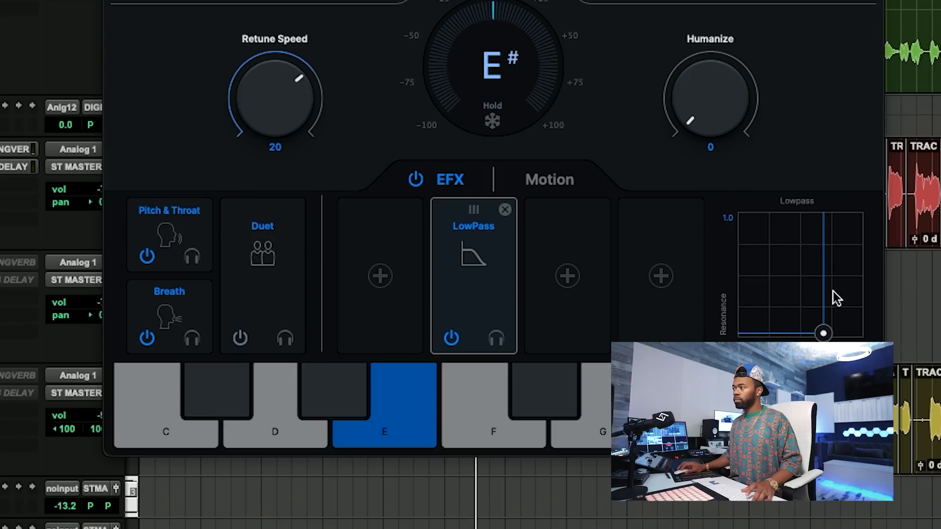
pyautogui.moveTo(823, 333); pyautogui.dragTo(794, 304)
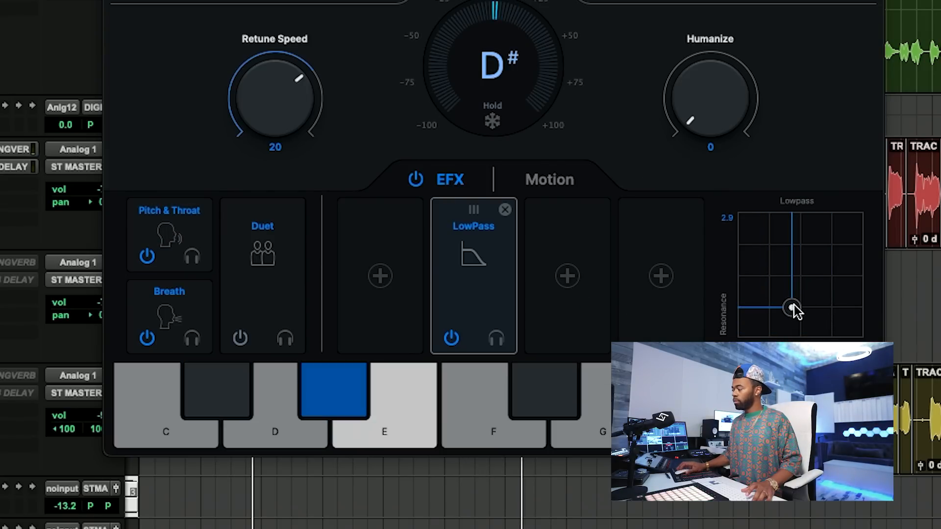
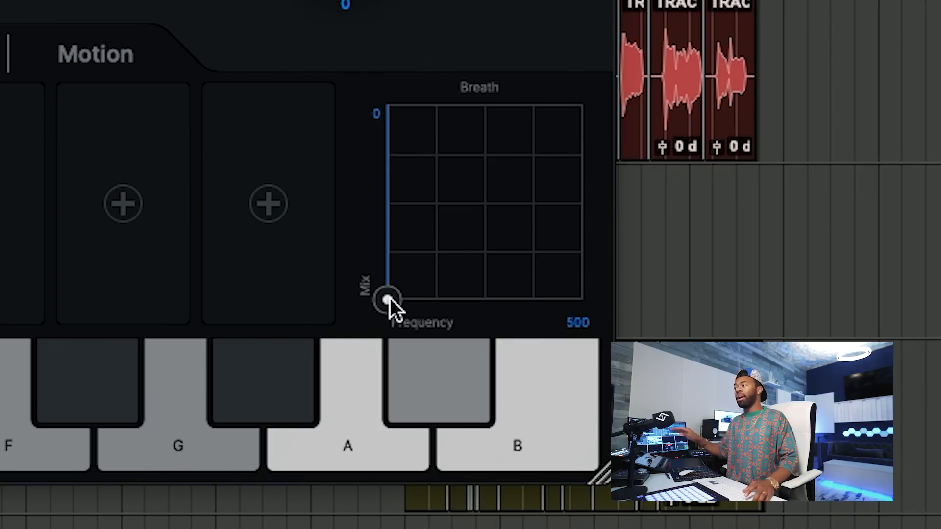
# Step: Set the Breath module's mix to 52 and its frequency to 2178
pyautogui.press('t')
pyautogui.press('g')
pyautogui.moveTo(388, 300); pyautogui.dragTo(432, 196)
pyautogui.press('t')
pyautogui.press('t')
pyautogui.press('h')
pyautogui.press('y')
pyautogui.press('j')
pyautogui.press('t')
pyautogui.press('y')
pyautogui.press('t')
pyautogui.press('t')
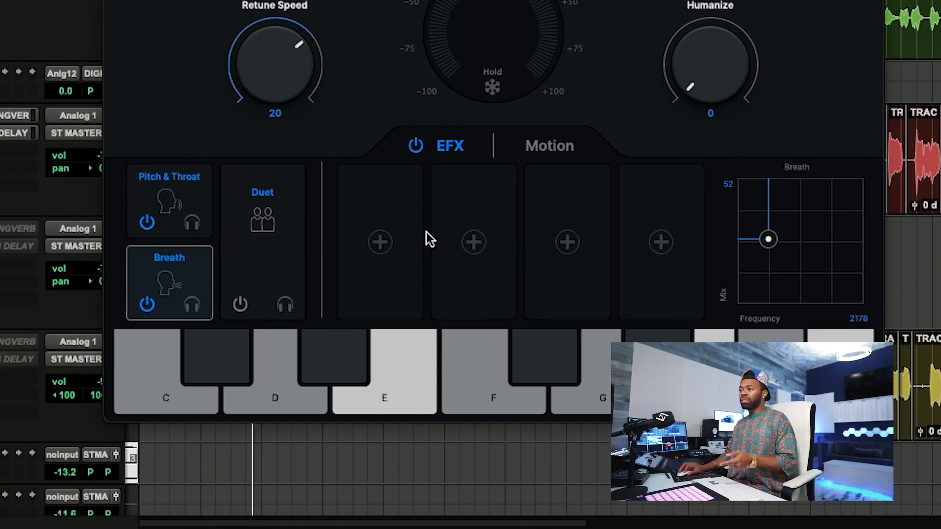
# Step: Fine-tune the Duet module's detune and timing, and raise the EQ module's frequency to about 8447 with its gain near -0.7
pyautogui.click(270, 217)
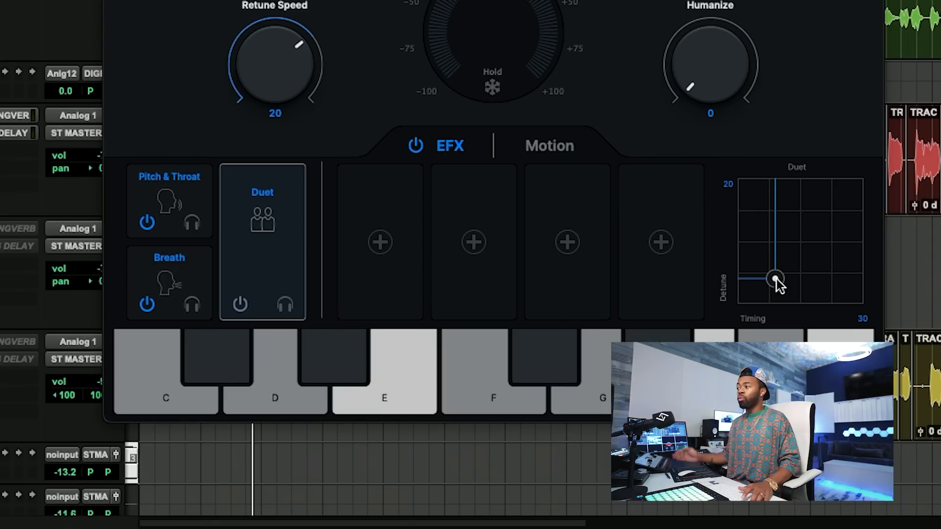
pyautogui.moveTo(775, 277)
pyautogui.mouseDown()
pyautogui.moveTo(768, 195)
pyautogui.moveTo(770, 304)
pyautogui.moveTo(766, 247)
pyautogui.moveTo(769, 274)
pyautogui.mouseUp()
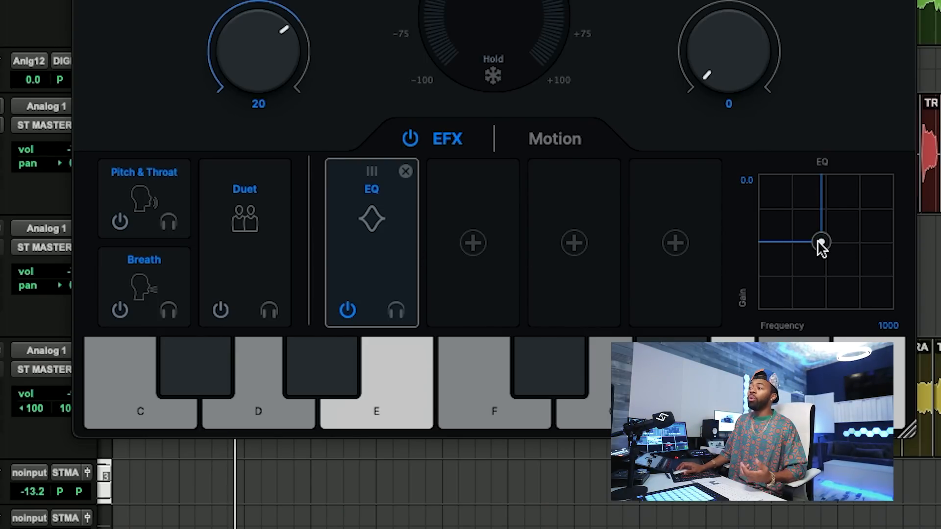
pyautogui.moveTo(817, 241); pyautogui.dragTo(884, 242)
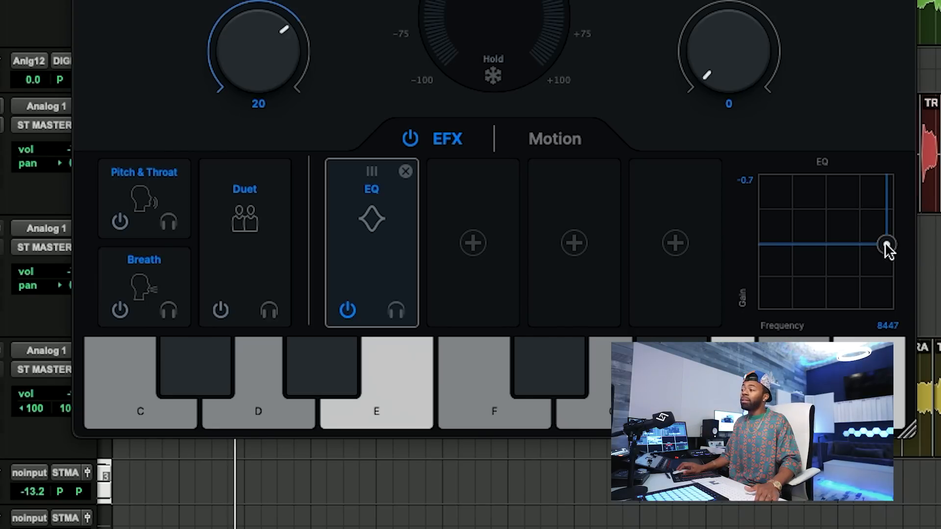
pyautogui.moveTo(886, 243)
pyautogui.mouseDown()
pyautogui.moveTo(886, 207)
pyautogui.moveTo(880, 307)
pyautogui.moveTo(882, 216)
pyautogui.moveTo(879, 241)
pyautogui.mouseUp()
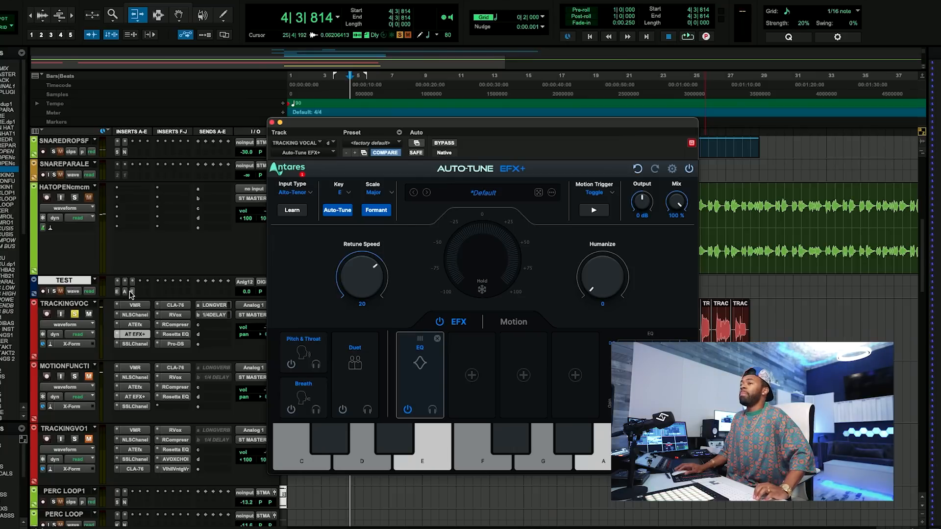
# Step: Close the vocal track's Auto-Tune EFX+ and arrange the TEST track's Auto-Tune EFX+ and EQ Curve Analyzer side by side
pyautogui.click(271, 122)
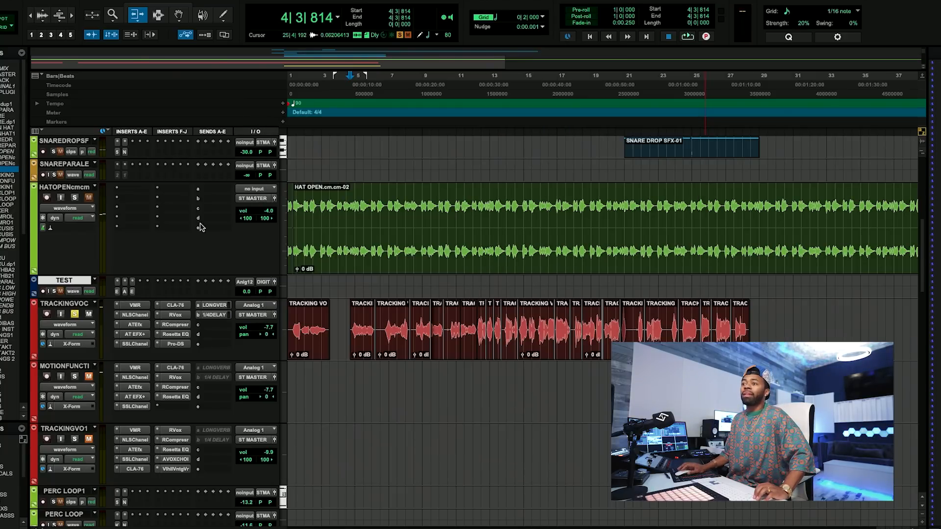
pyautogui.click(125, 291)
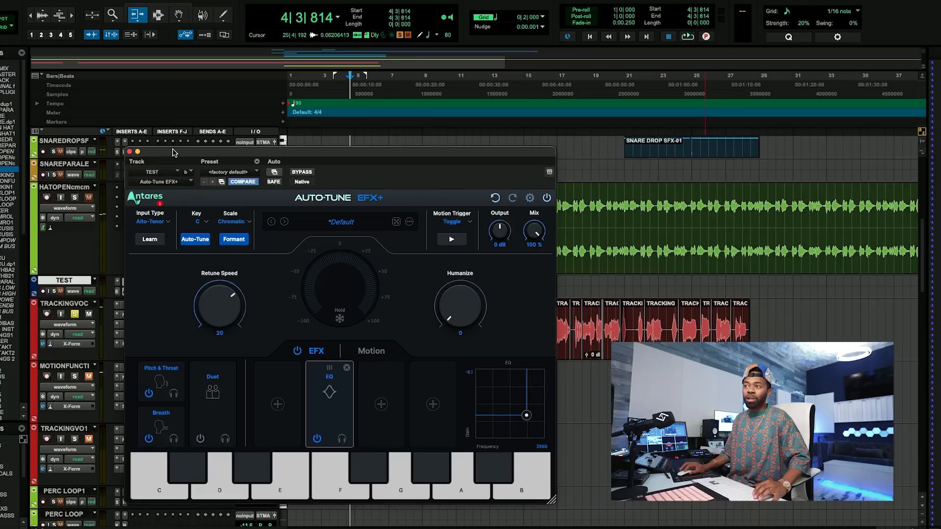
pyautogui.moveTo(172, 148); pyautogui.dragTo(192, 144)
pyautogui.click(133, 292)
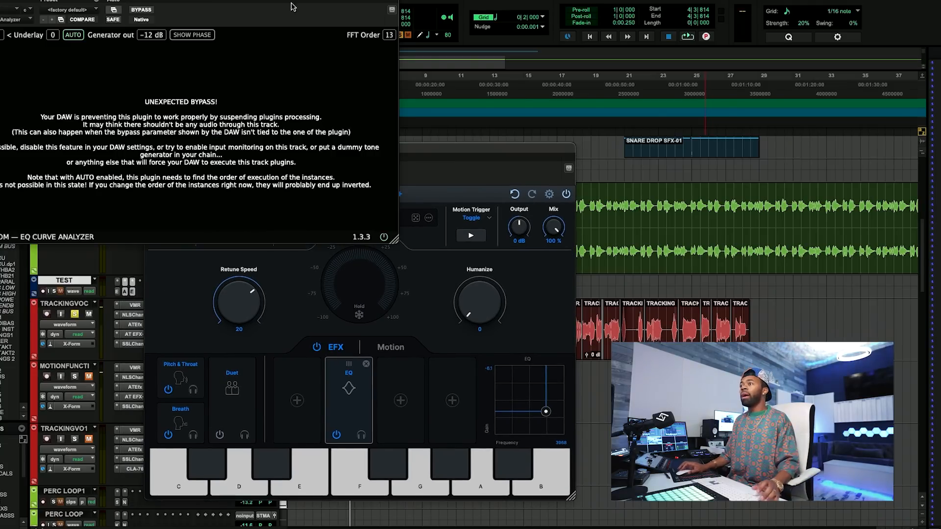
pyautogui.moveTo(301, 10); pyautogui.dragTo(776, 172)
pyautogui.moveTo(406, 154); pyautogui.dragTo(341, 146)
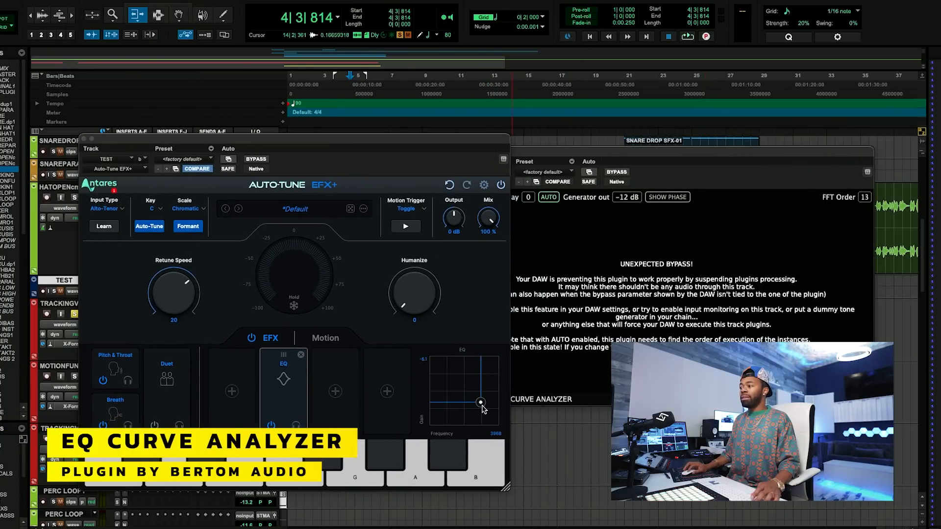
# Step: Sweep the EQ band with boosts up to about 11.2 between frequencies 10000 and 16, and return it to gain 0.0 at 1000
pyautogui.moveTo(482, 408); pyautogui.dragTo(458, 394)
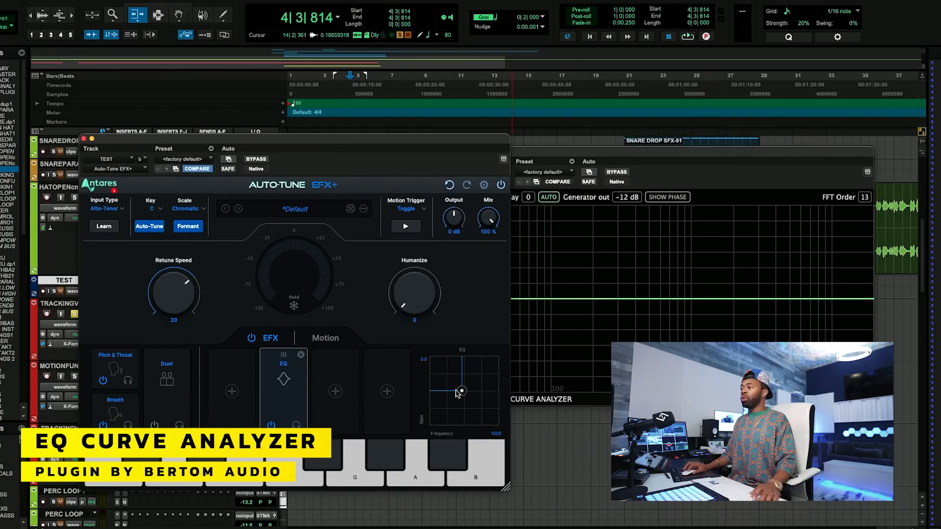
pyautogui.moveTo(466, 393); pyautogui.dragTo(478, 394)
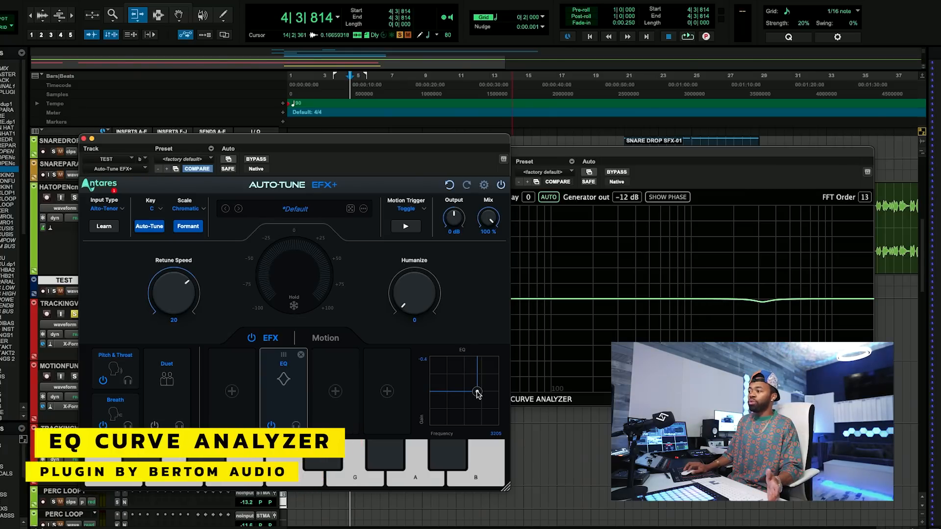
pyautogui.moveTo(478, 393); pyautogui.dragTo(478, 371)
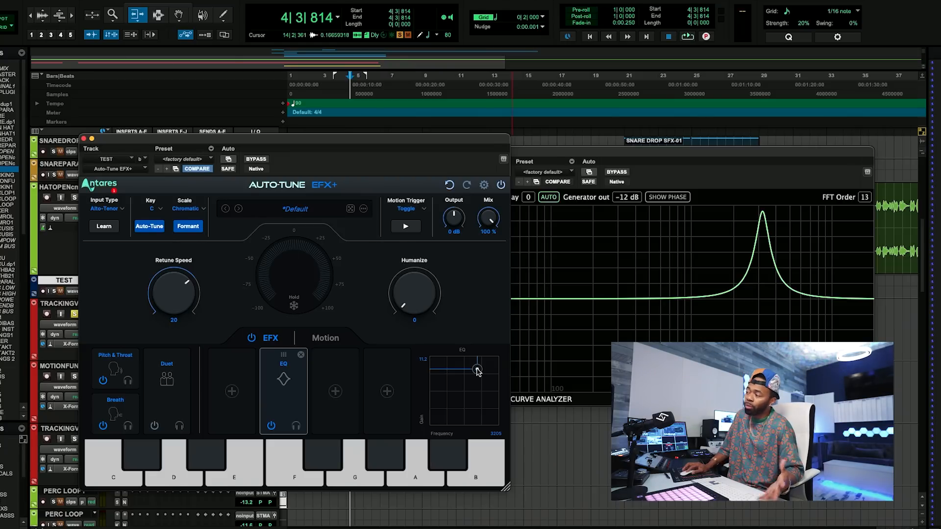
pyautogui.moveTo(478, 371); pyautogui.dragTo(504, 375)
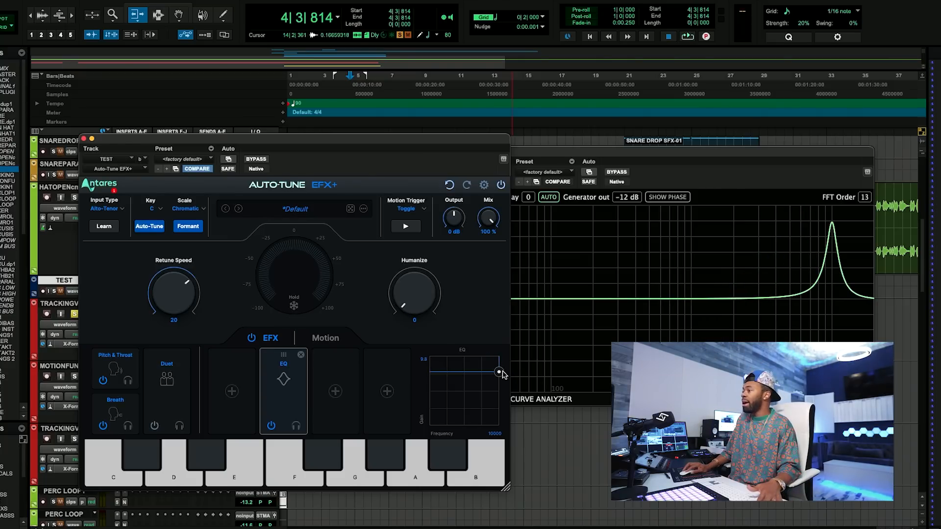
pyautogui.moveTo(502, 374); pyautogui.dragTo(429, 376)
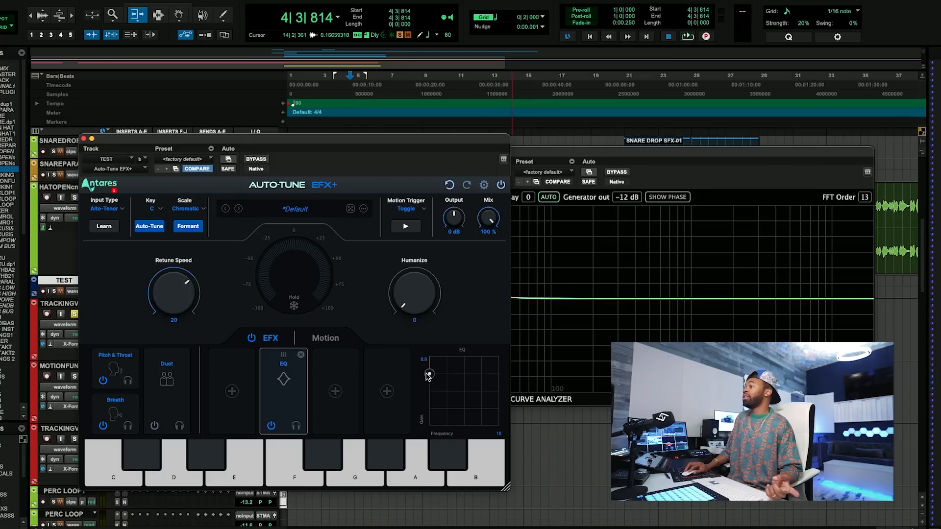
pyautogui.moveTo(428, 375); pyautogui.dragTo(475, 391)
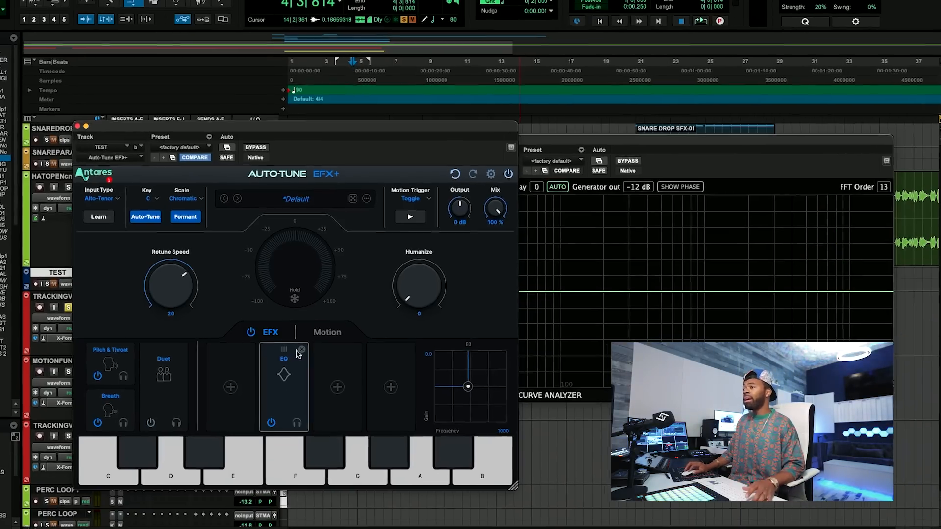
# Step: Replace the EQ module in the TEST instance's second modular slot with LowPass
pyautogui.click(301, 354)
pyautogui.click(283, 391)
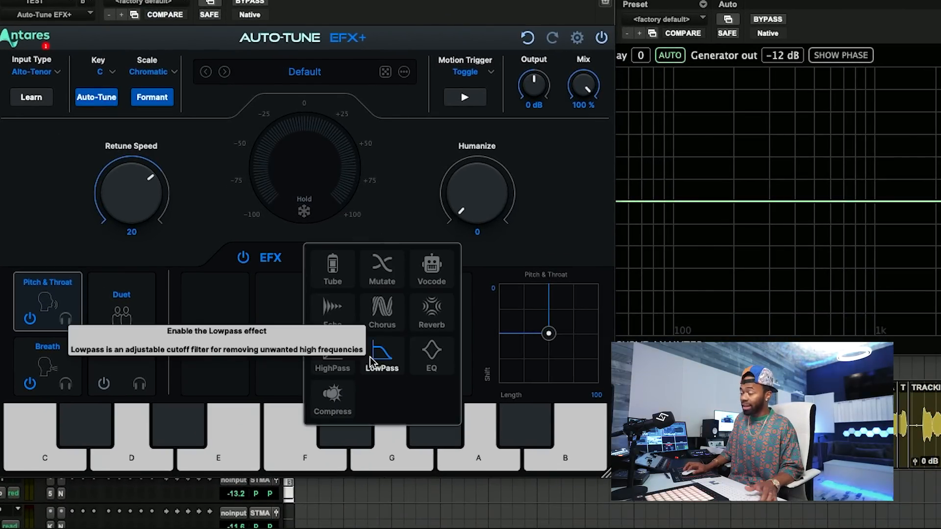
pyautogui.click(372, 361)
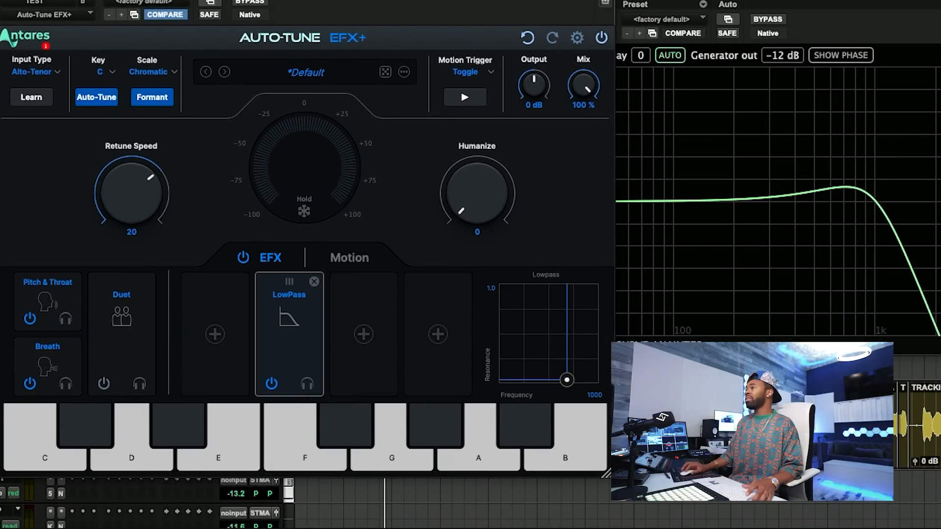
pyautogui.moveTo(313, 13); pyautogui.dragTo(406, 0)
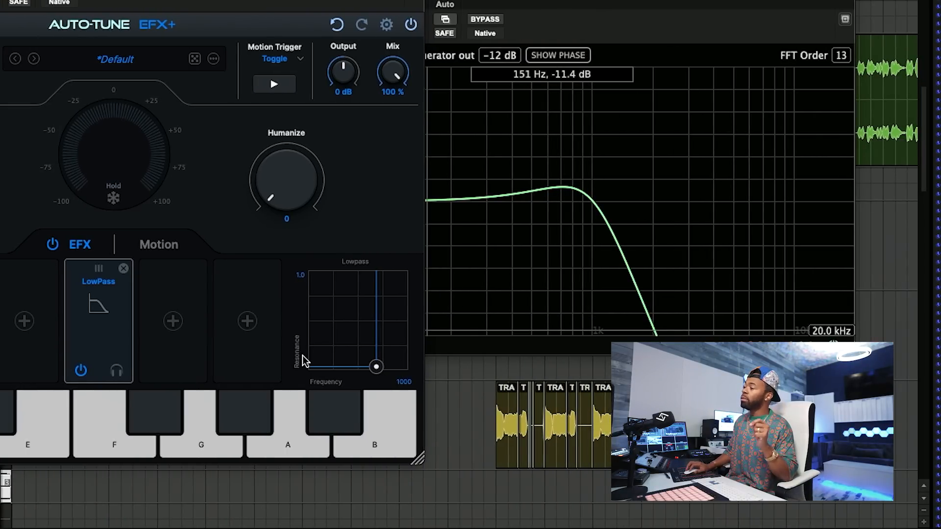
# Step: Lower the TEST instance's LowPass frequency to about 364, raise its resonance to 2.4, and bring the resonance back down
pyautogui.moveTo(376, 366)
pyautogui.mouseDown()
pyautogui.moveTo(369, 346)
pyautogui.moveTo(370, 381)
pyautogui.mouseUp()
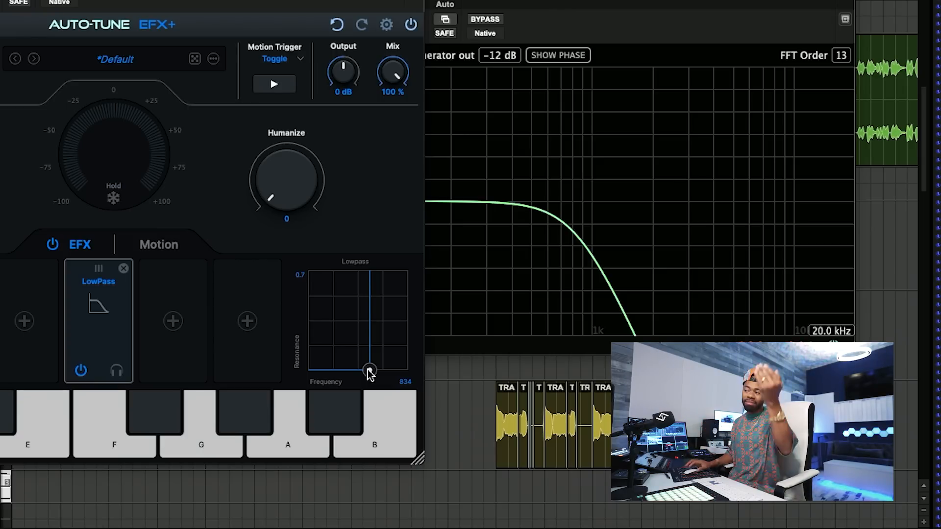
pyautogui.moveTo(371, 374); pyautogui.dragTo(346, 382)
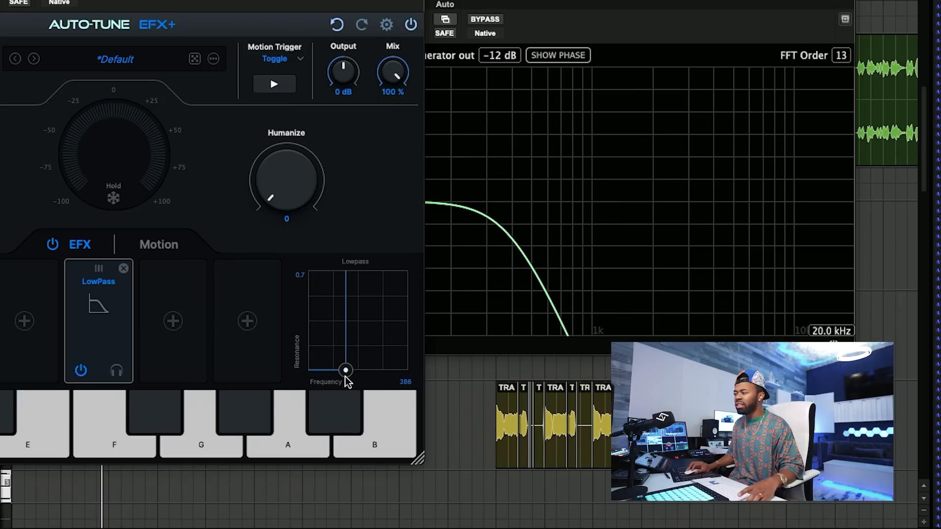
pyautogui.moveTo(346, 382); pyautogui.dragTo(344, 354)
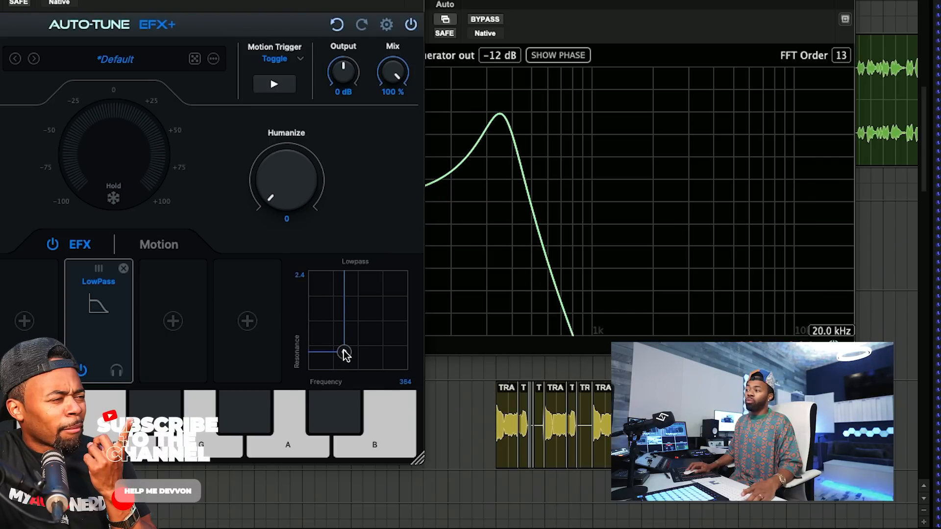
pyautogui.moveTo(346, 355); pyautogui.dragTo(356, 404)
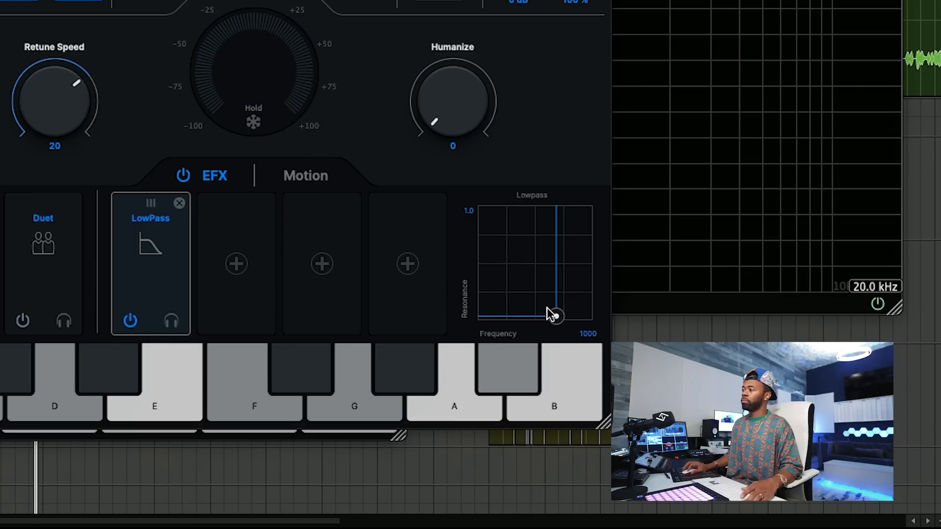
# Step: Sweep the vocal track's LowPass down to a frequency of 275 with resonance about 6.9 during playback, and raise the frequency again
pyautogui.moveTo(562, 313); pyautogui.dragTo(522, 311)
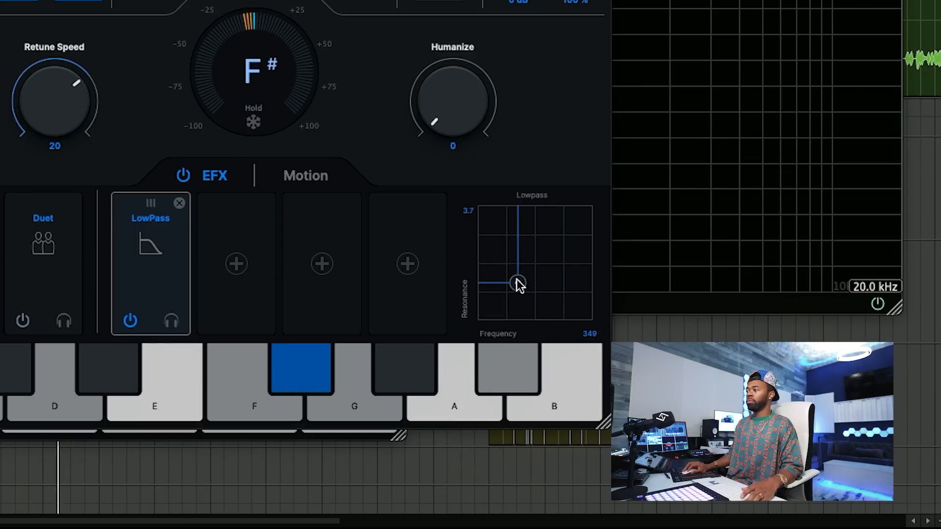
pyautogui.moveTo(516, 268); pyautogui.dragTo(511, 246)
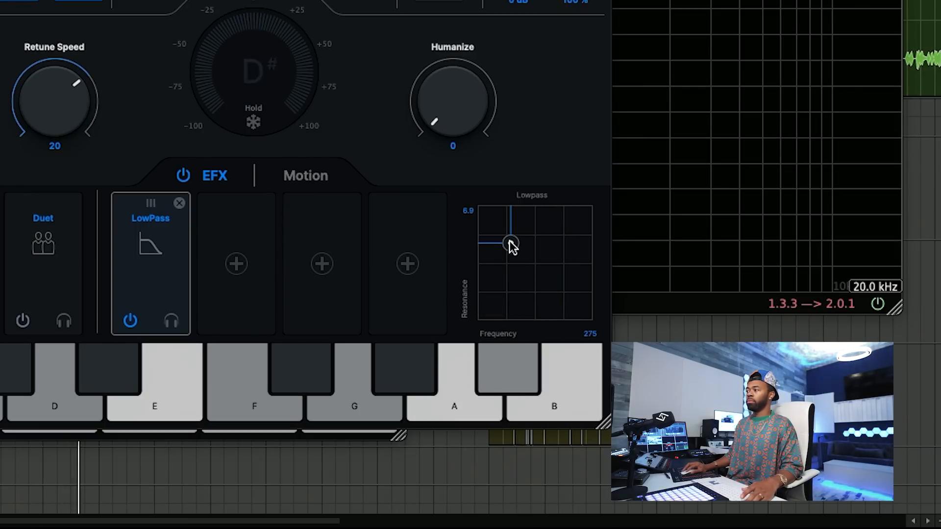
pyautogui.moveTo(510, 241); pyautogui.dragTo(563, 269)
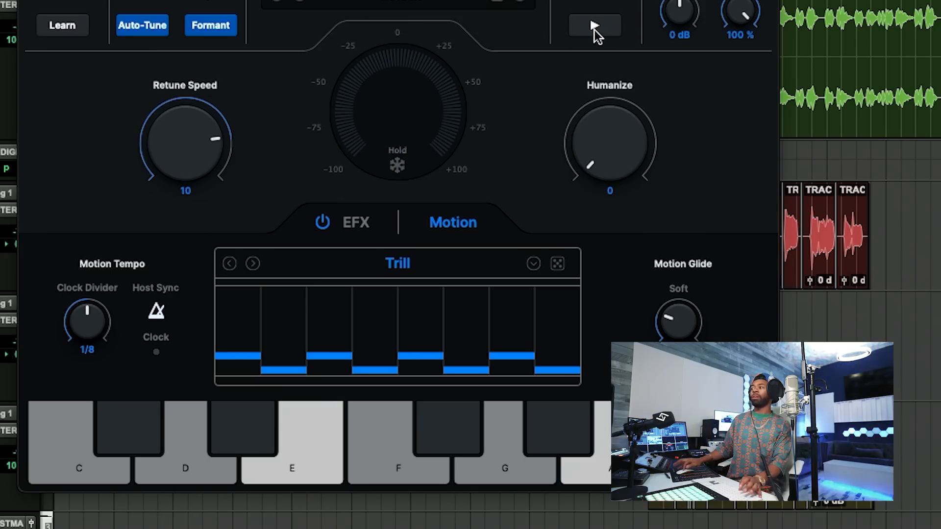
# Step: Start Motion playback and audition the Trill, Bumble Bee and Octaves Down patterns before advancing to the following pattern
pyautogui.click(595, 26)
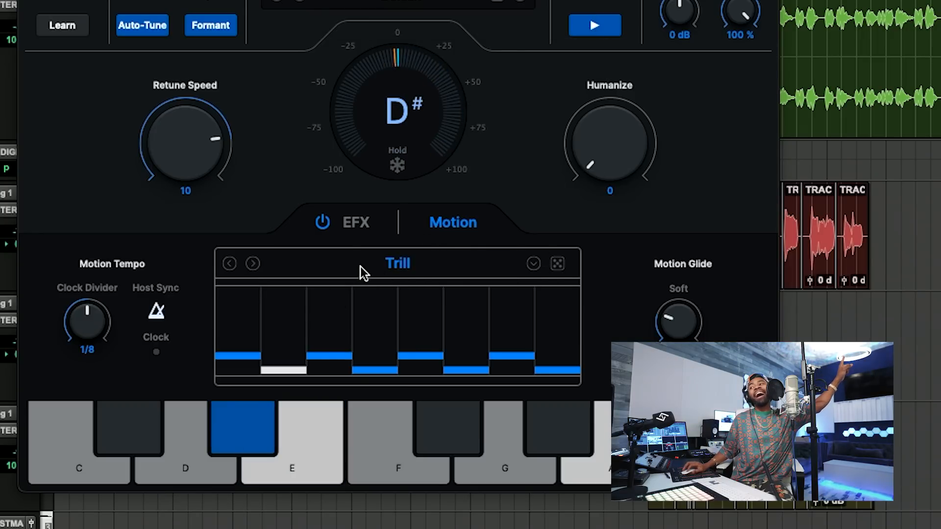
pyautogui.click(253, 264)
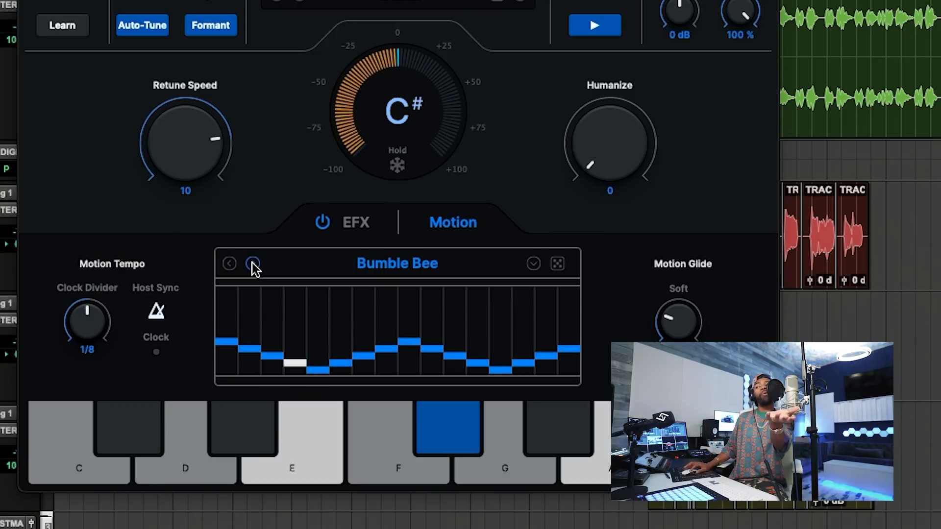
pyautogui.click(253, 264)
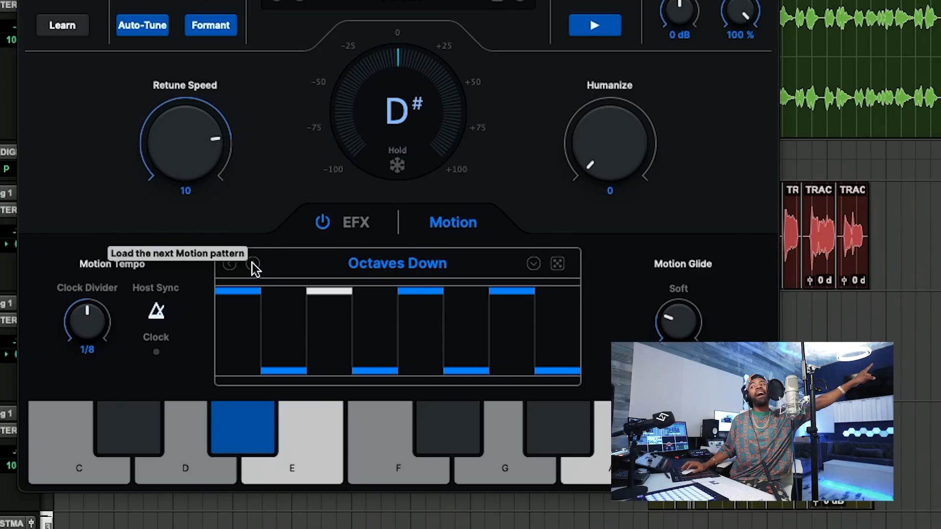
pyautogui.click(253, 264)
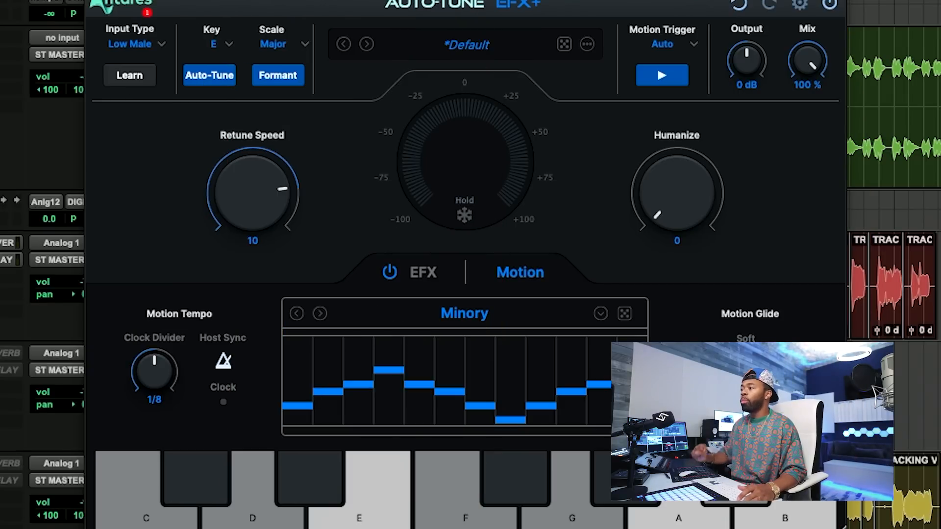
# Step: Load the 2nd Inversion Arpeggio Motion pattern and set Motion Glide to 25
pyautogui.click(475, 314)
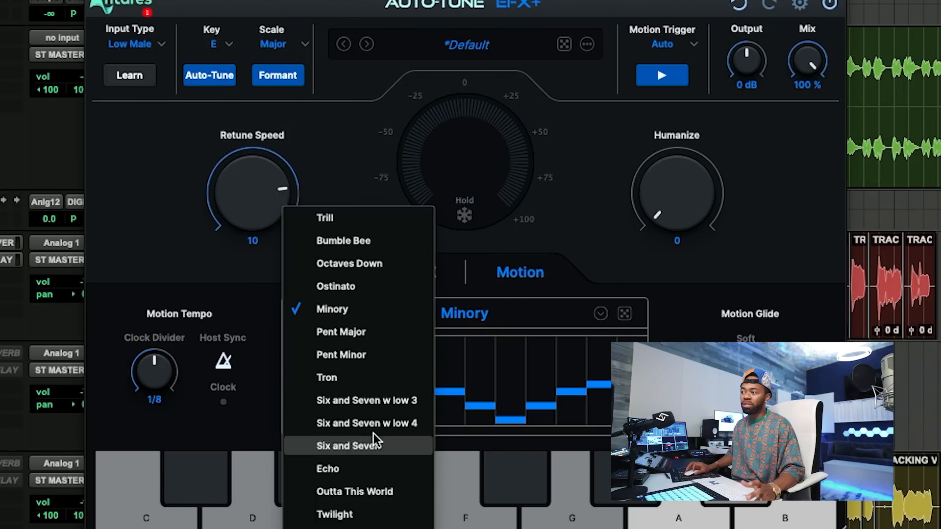
pyautogui.scroll(-5, 374, 434)
pyautogui.scroll(-1, 373, 434)
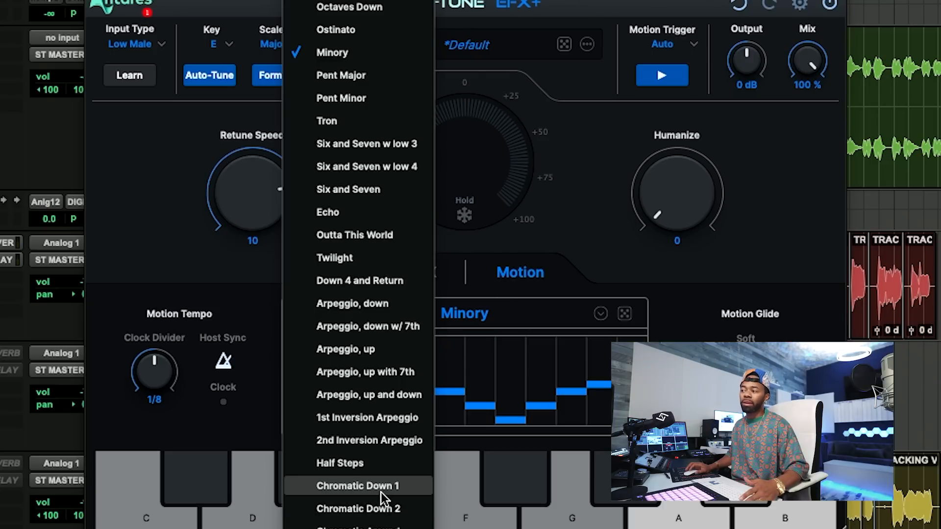
pyautogui.click(381, 444)
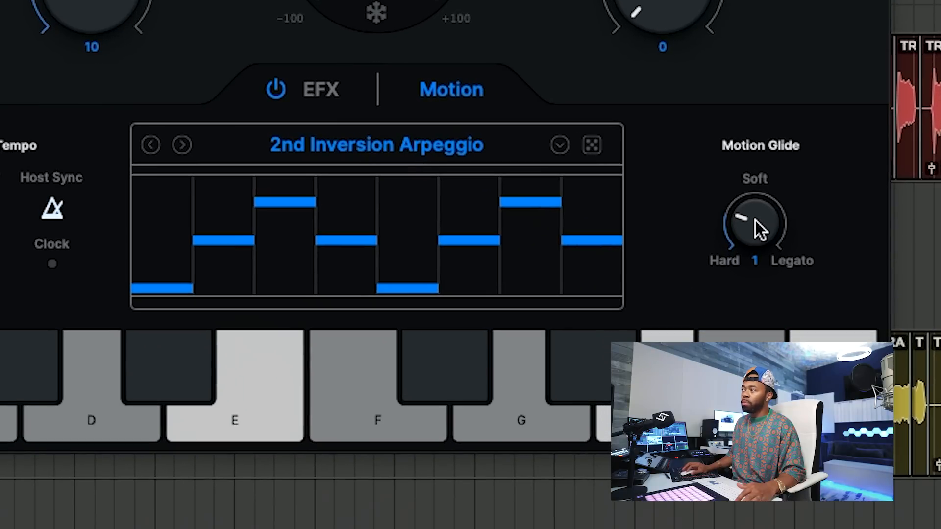
pyautogui.moveTo(755, 223)
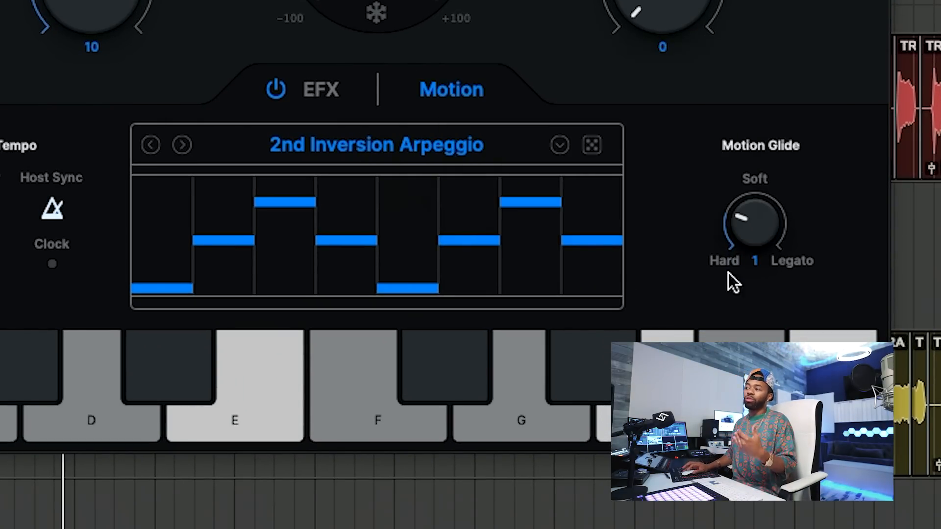
pyautogui.moveTo(744, 234); pyautogui.dragTo(787, 372)
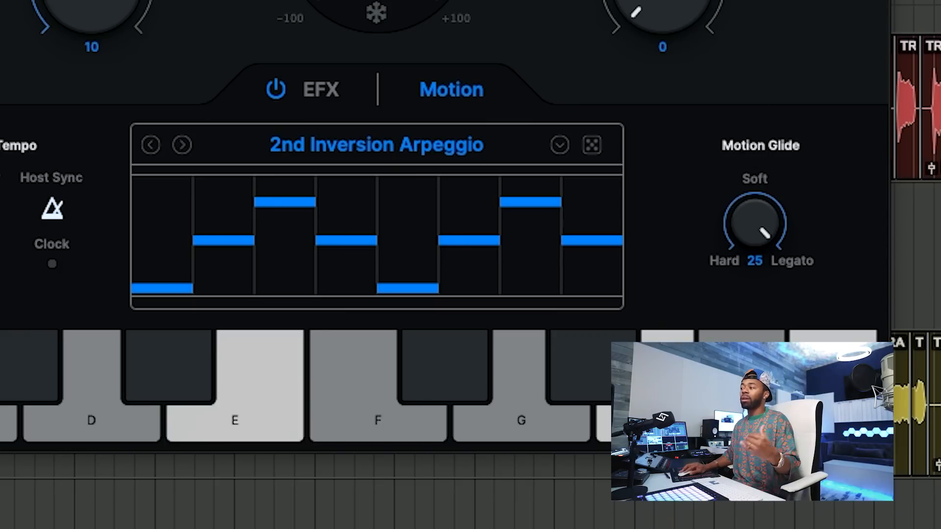